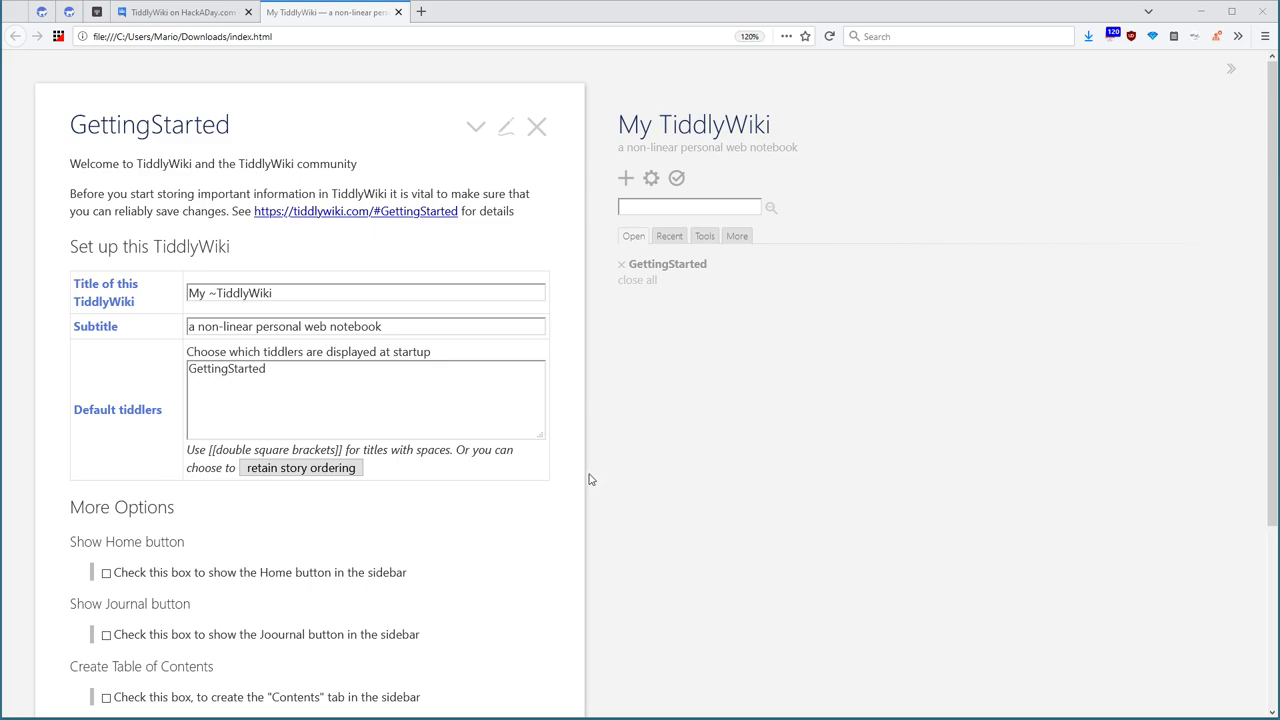
Step: Open the linked Hackaday TiddlyWiki article from the Google Groups post and read down to its embedded tutorial video
click(194, 14)
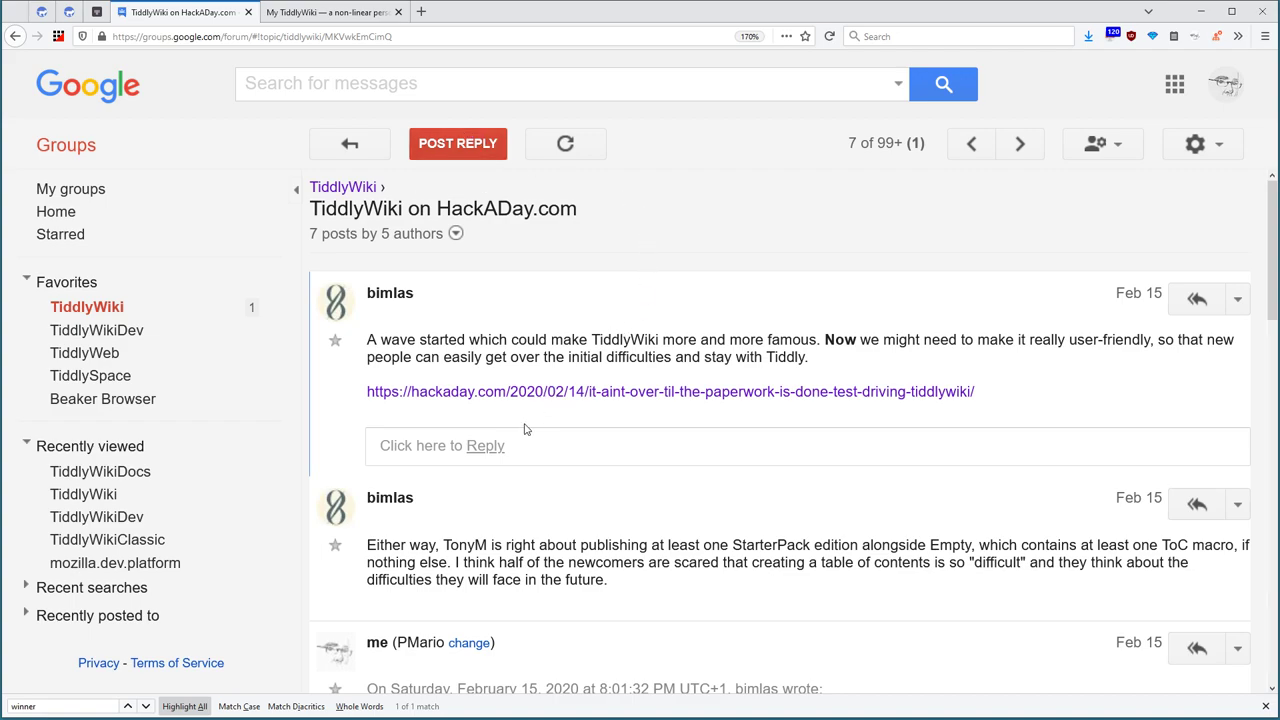
click(592, 396)
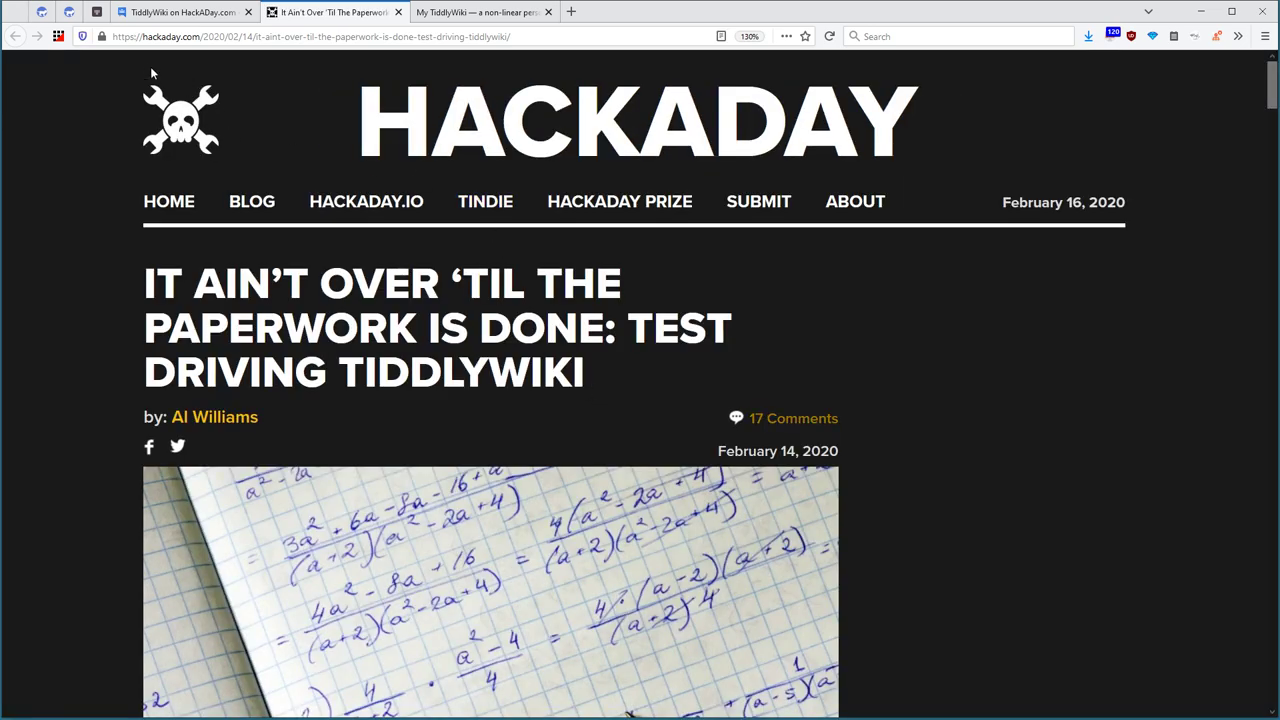
scroll(466, 365, down, 8)
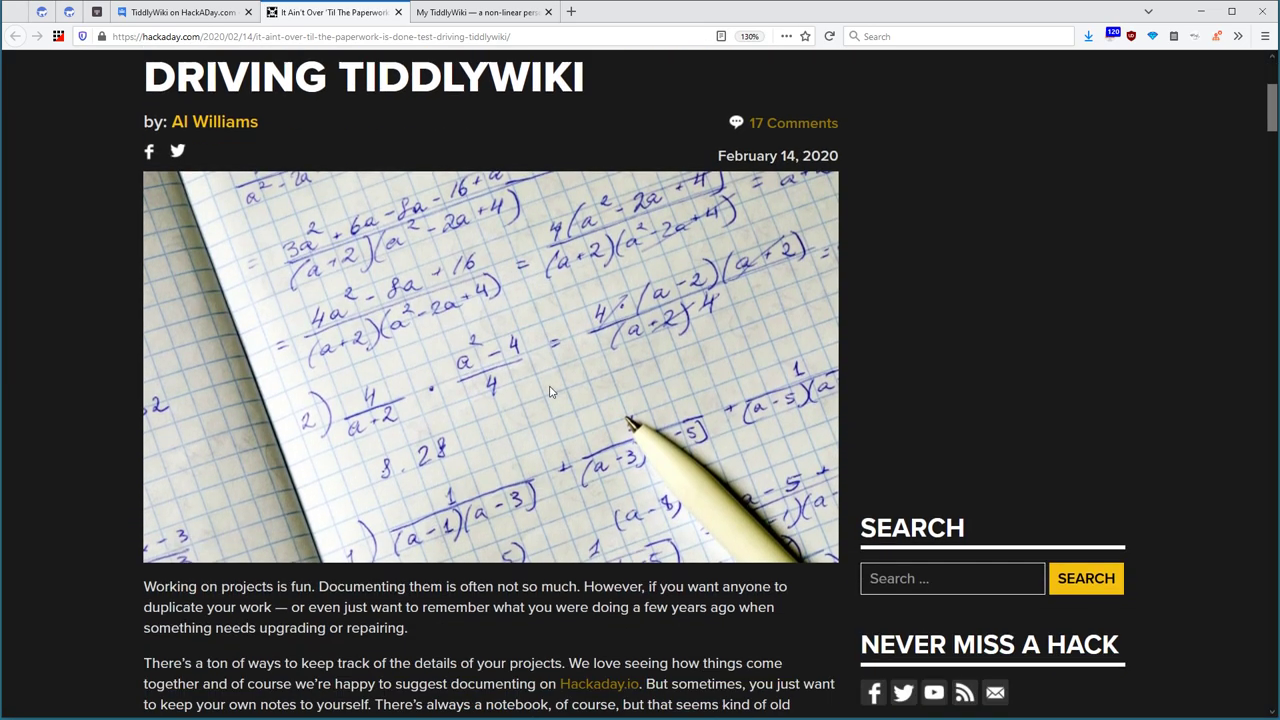
scroll(451, 338, down, 6)
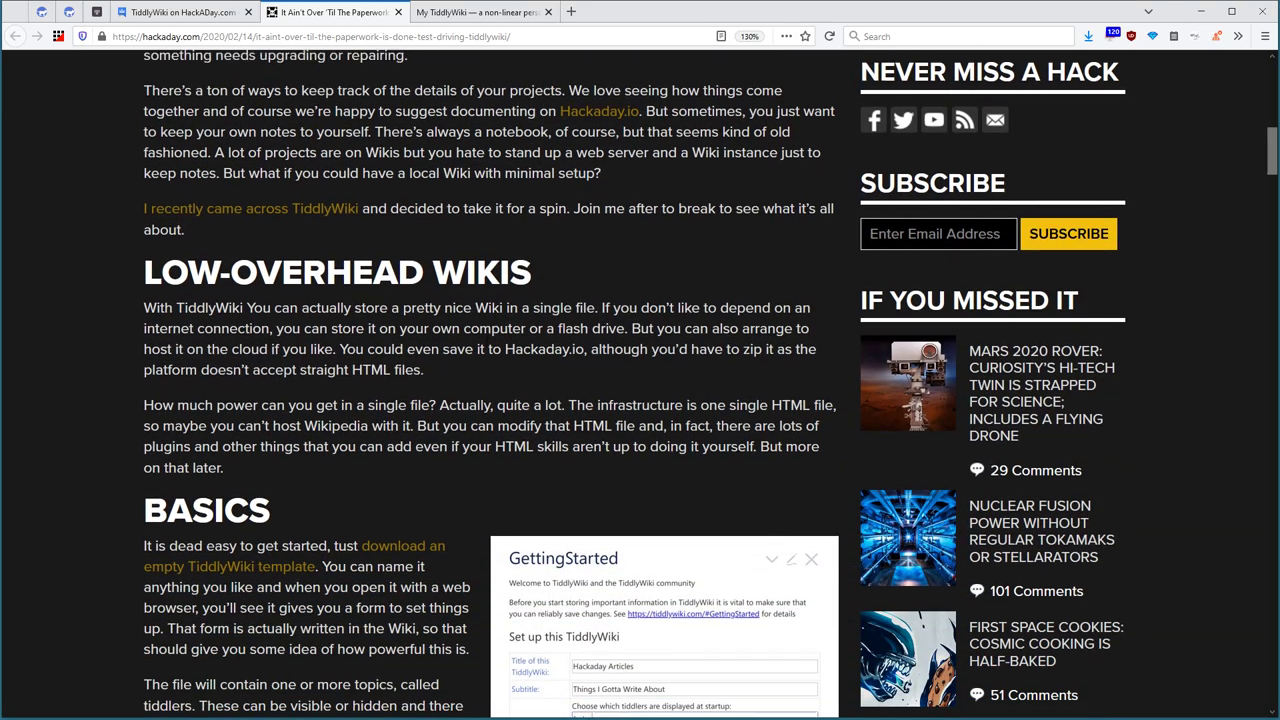
scroll(451, 338, down, 3)
scroll(451, 338, down, 10)
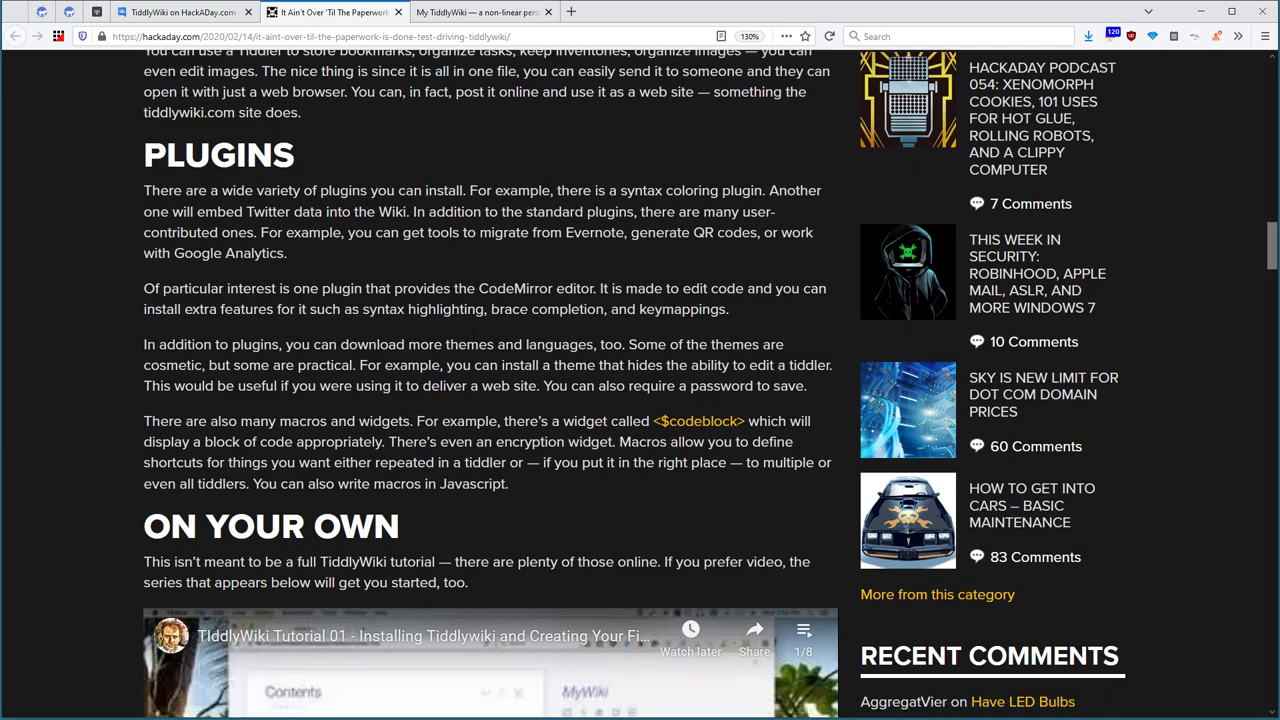
scroll(467, 298, down, 8)
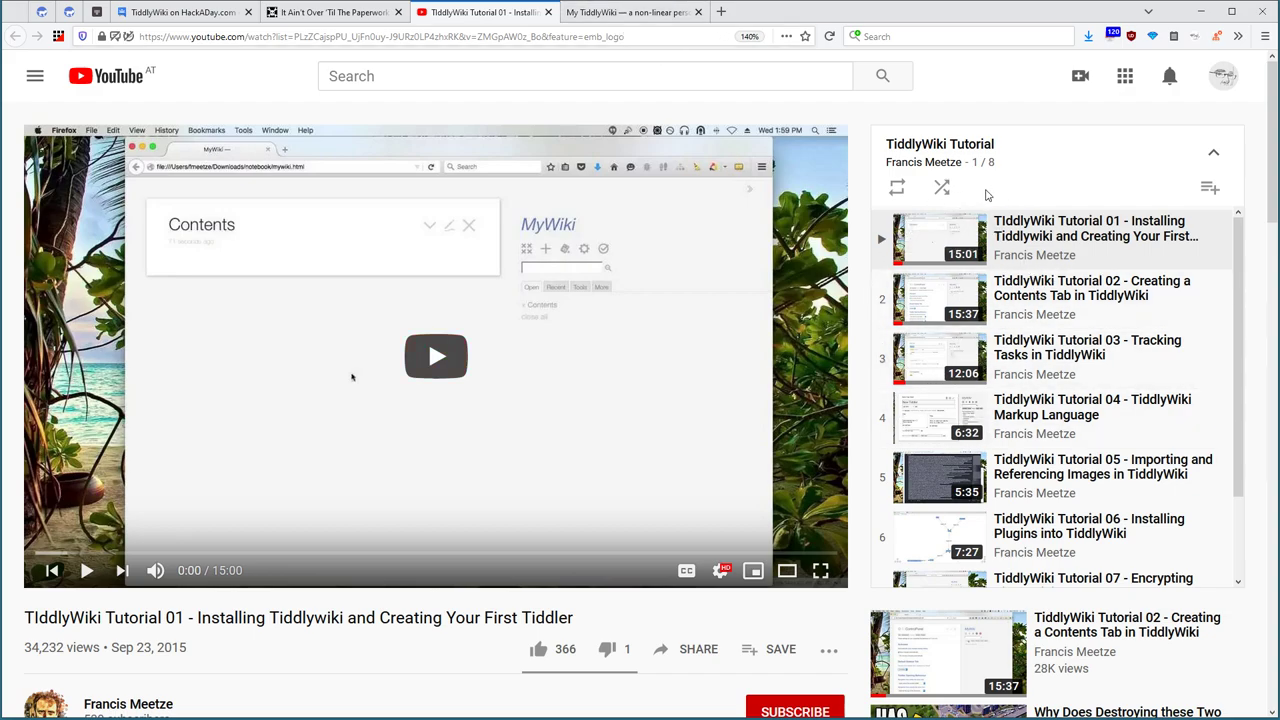
Step: Return to the My TiddlyWiki page and enable the sidebar Home button in the GettingStarted options
click(627, 14)
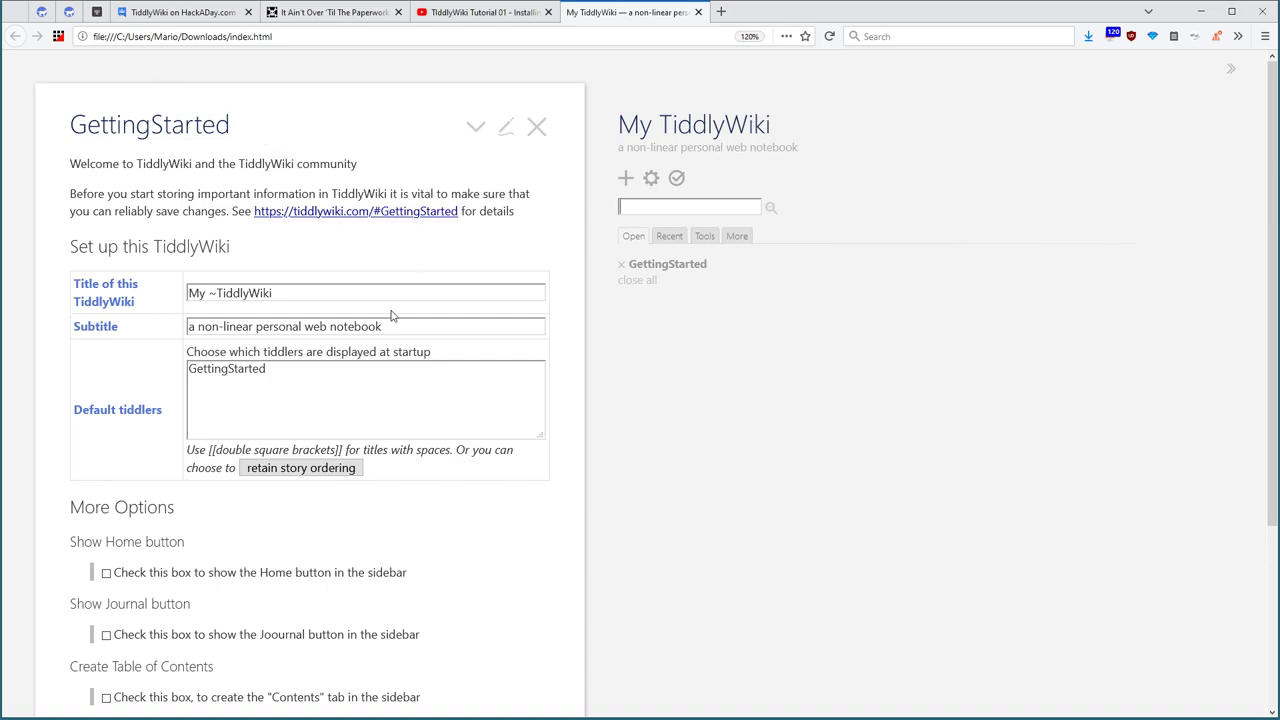
scroll(371, 250, down, 3)
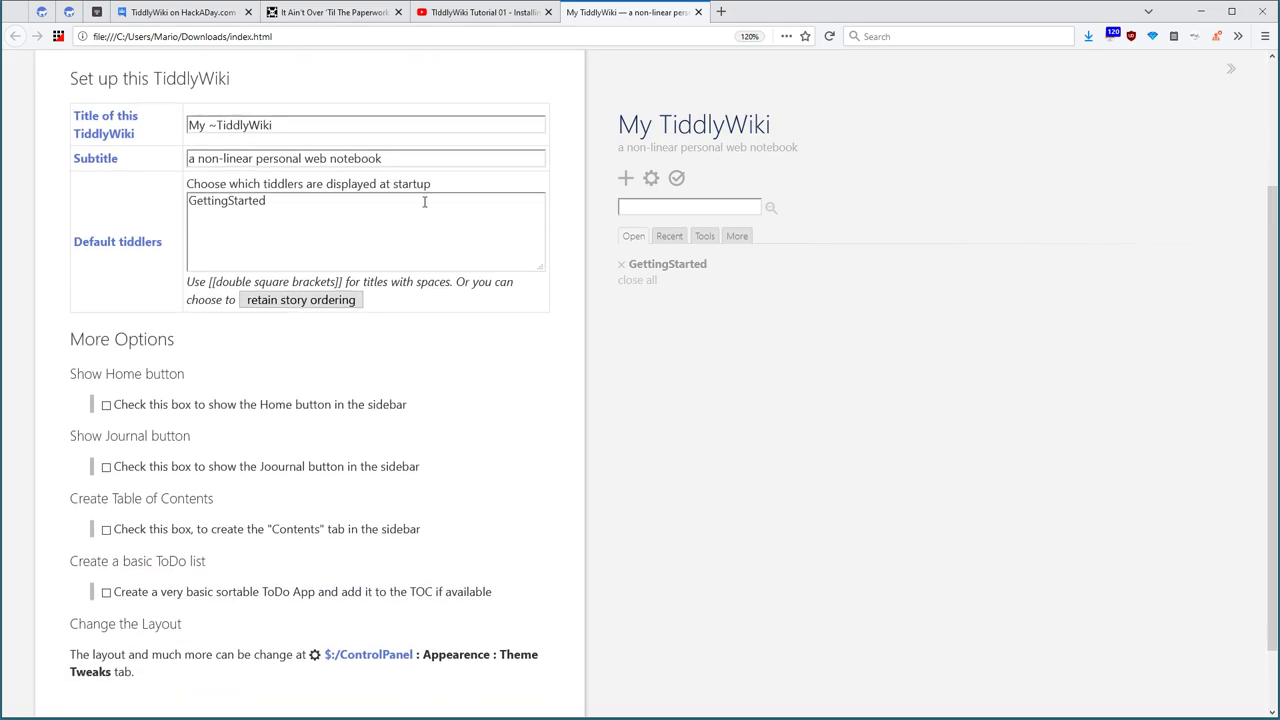
scroll(395, 315, down, 1)
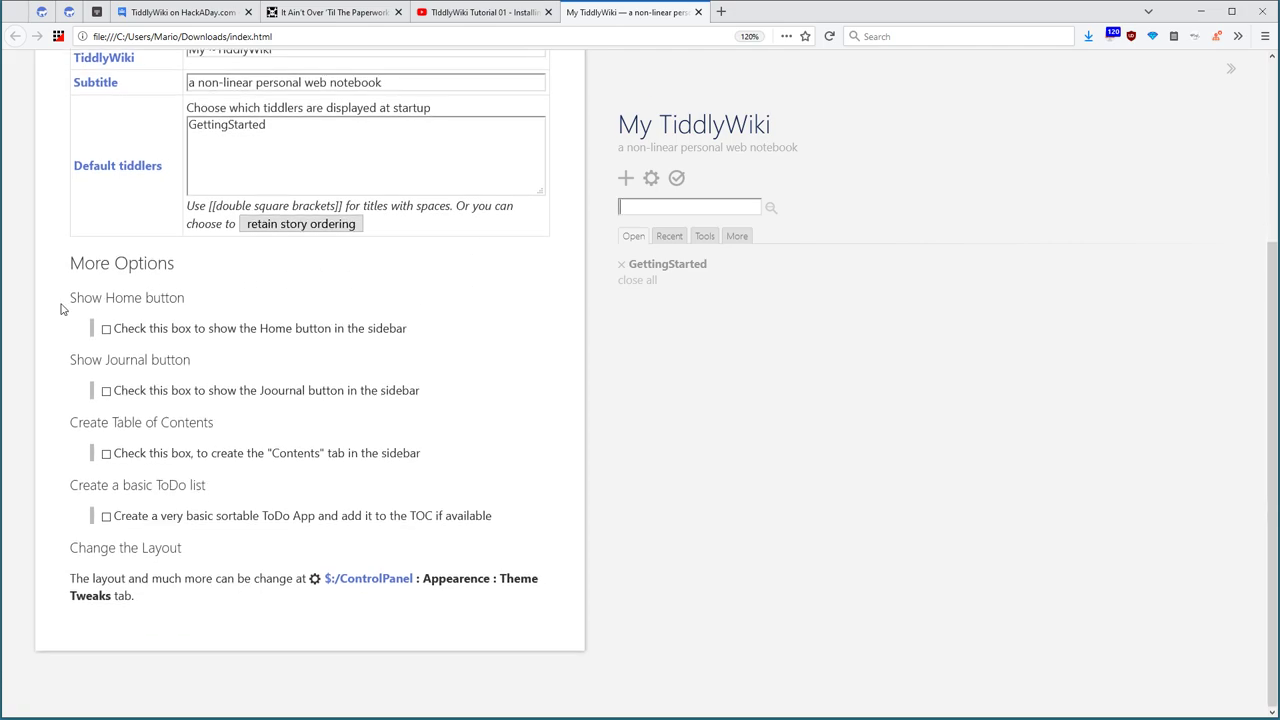
drag(77, 297, 160, 297)
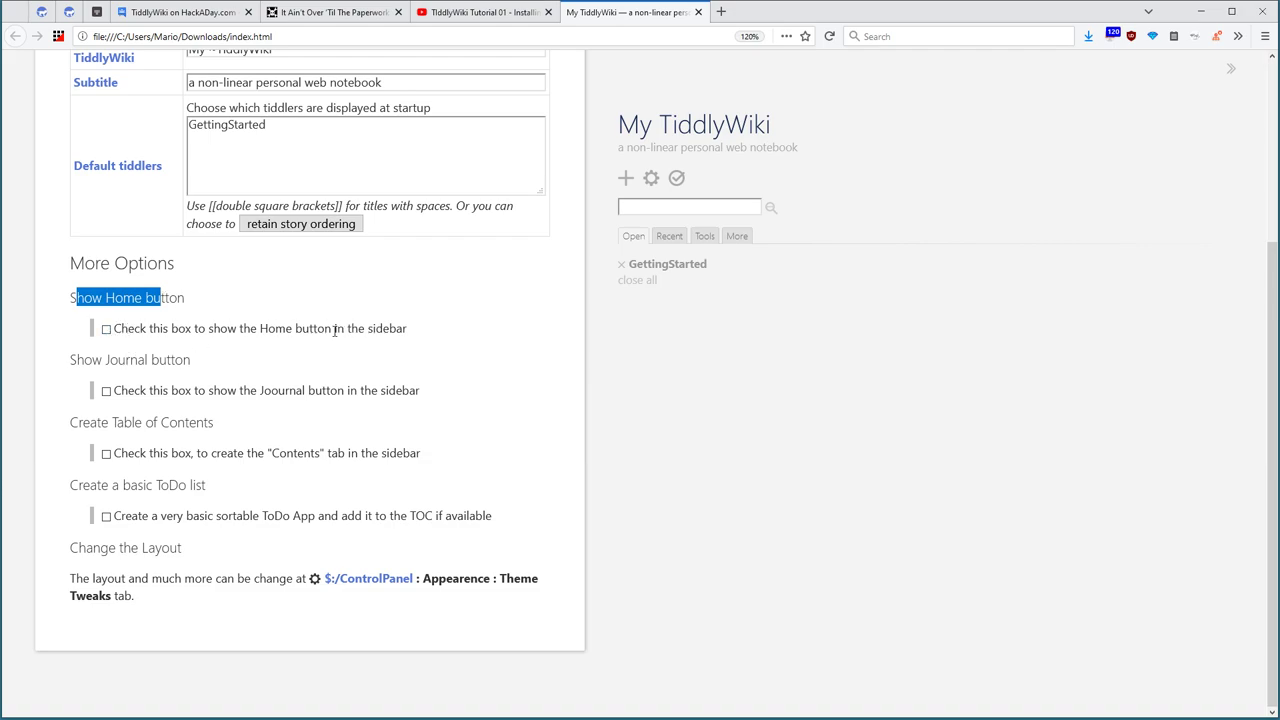
click(106, 329)
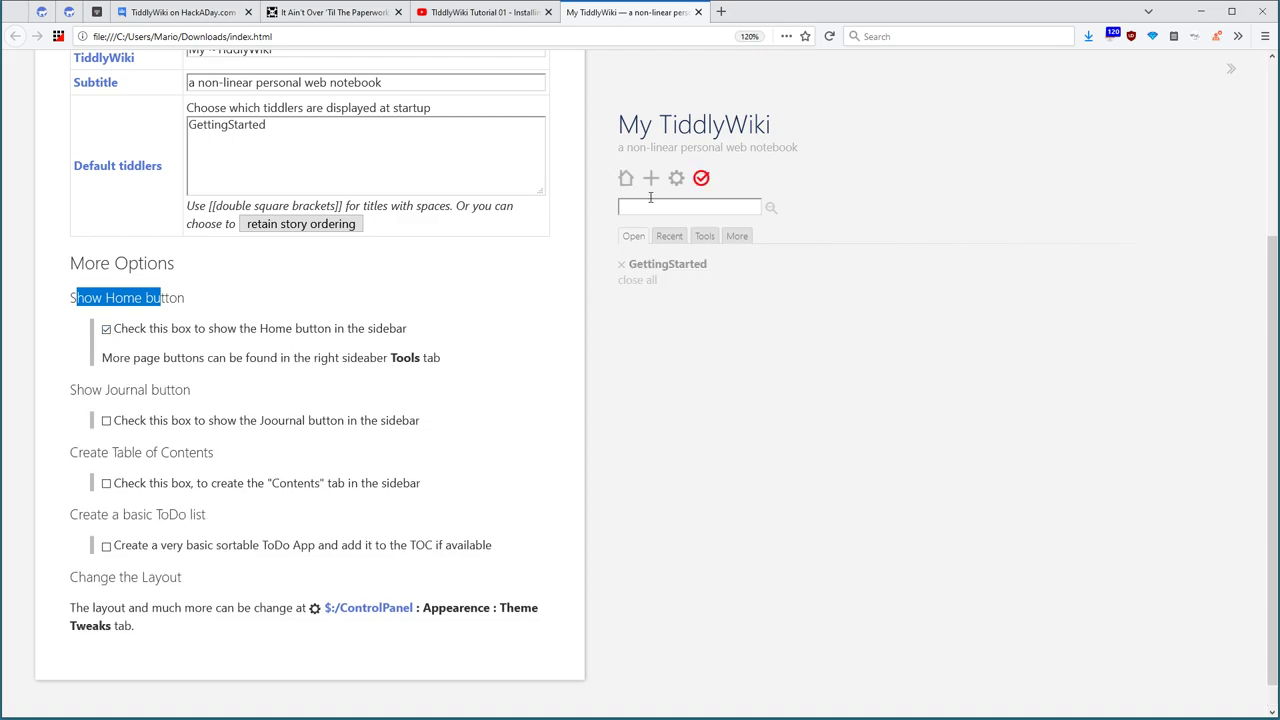
click(355, 291)
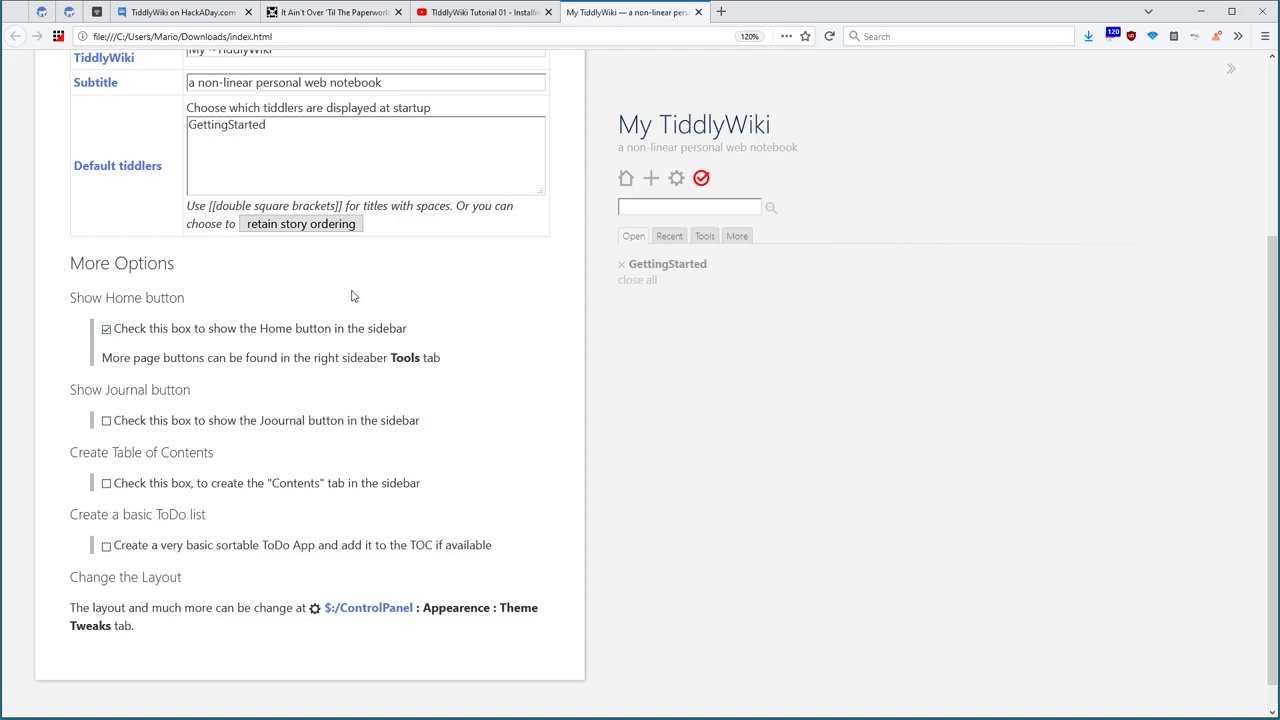
Step: Toggle the sidebar Home button option off and back on twice to demonstrate its effect
click(107, 330)
click(106, 330)
click(106, 329)
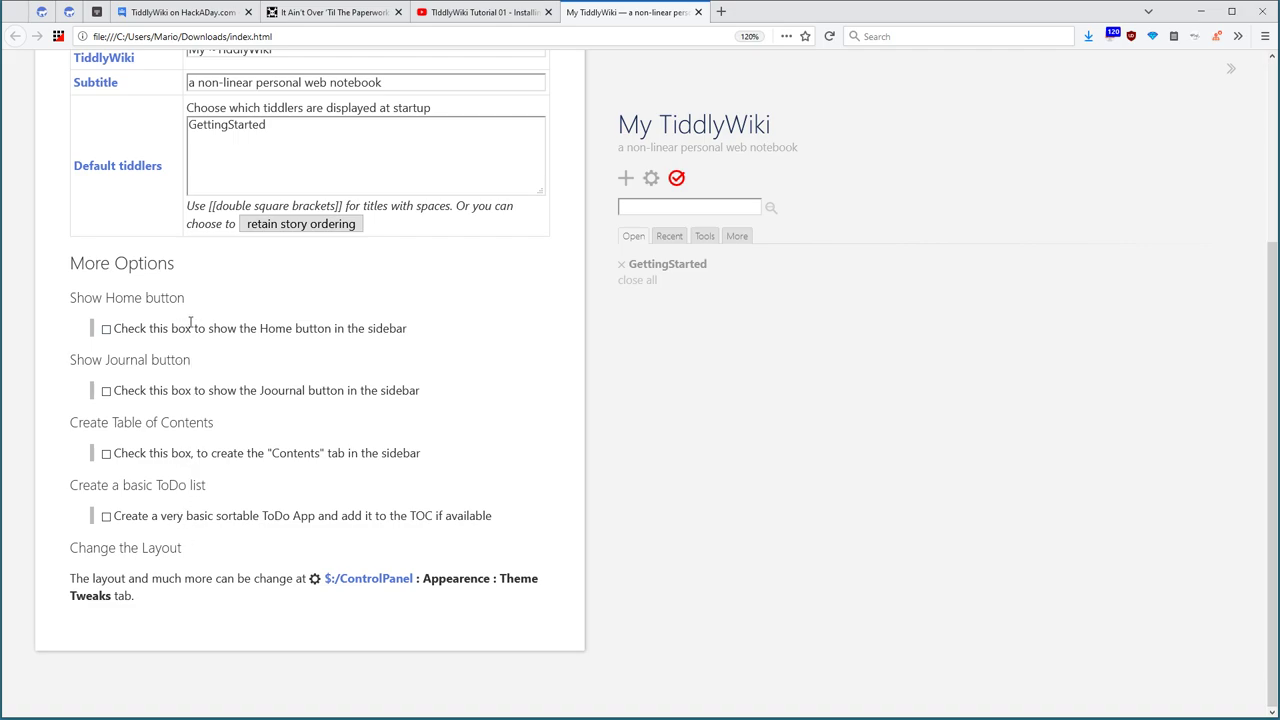
click(106, 329)
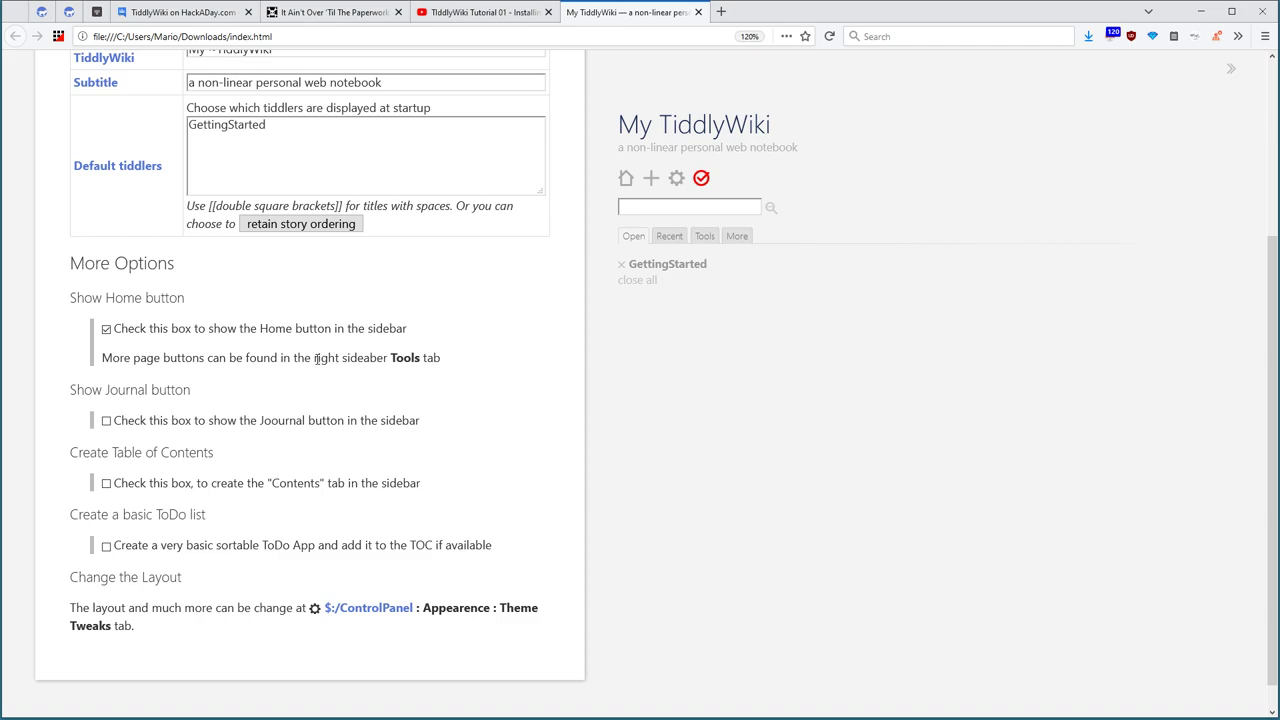
Step: Examine the sidebar's list of additional page buttons under Tools, then return to the list of open tiddlers
drag(309, 360, 437, 360)
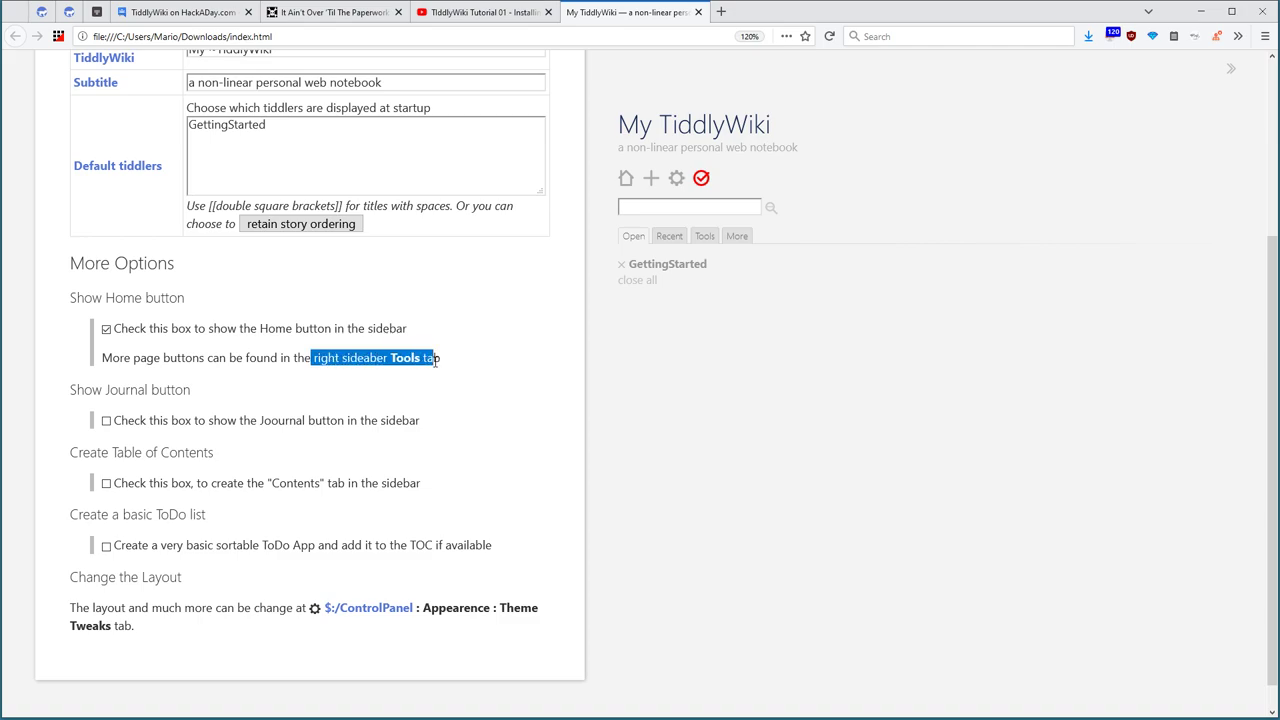
click(705, 236)
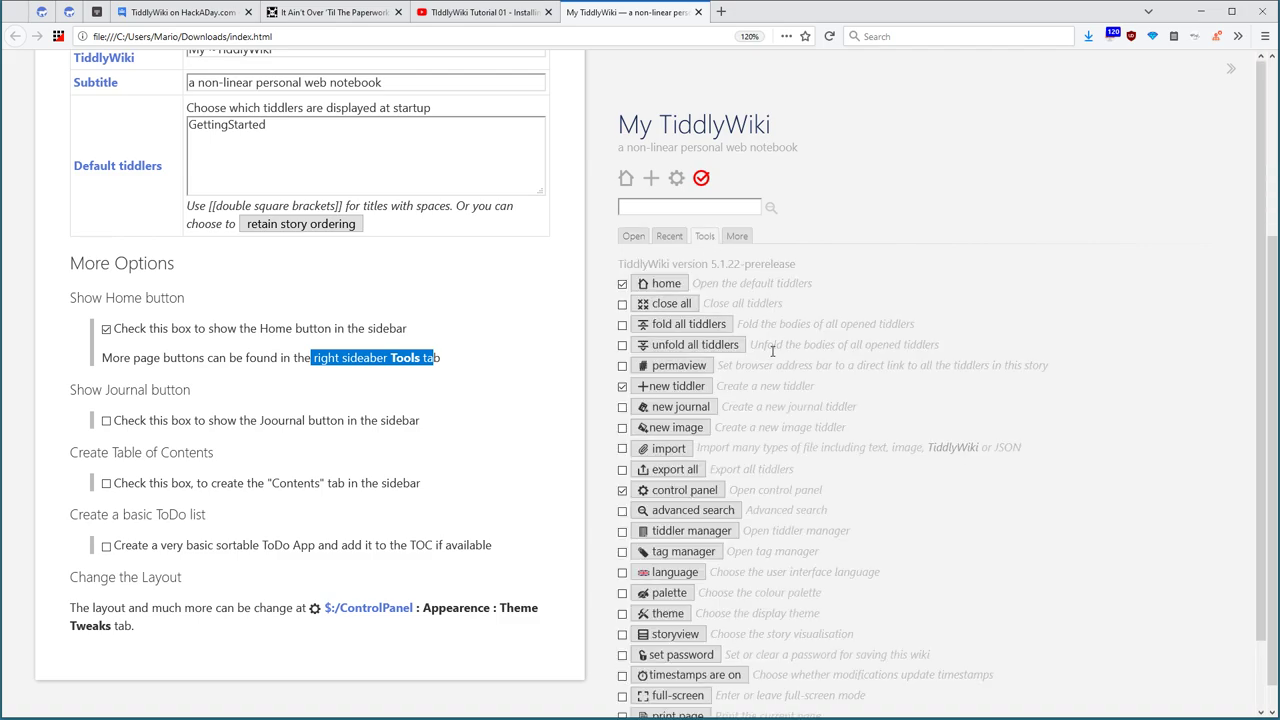
scroll(741, 320, down, 2)
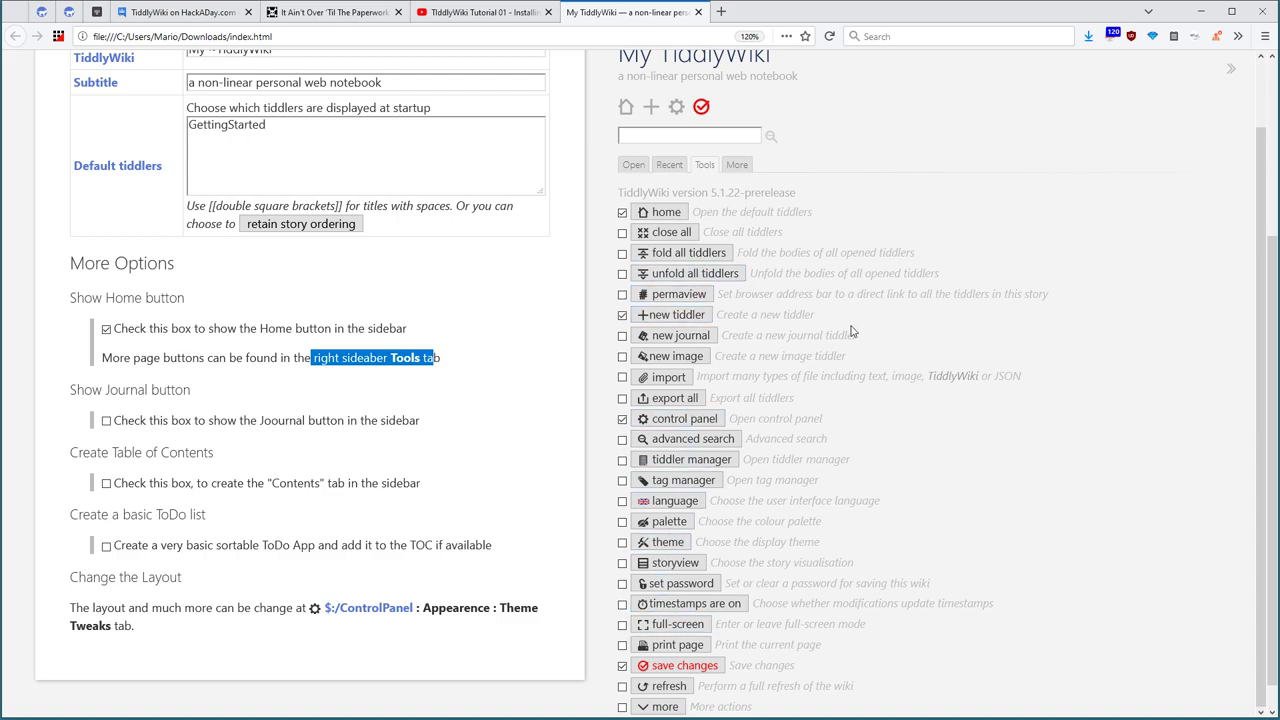
scroll(700, 265, up, 5)
click(631, 237)
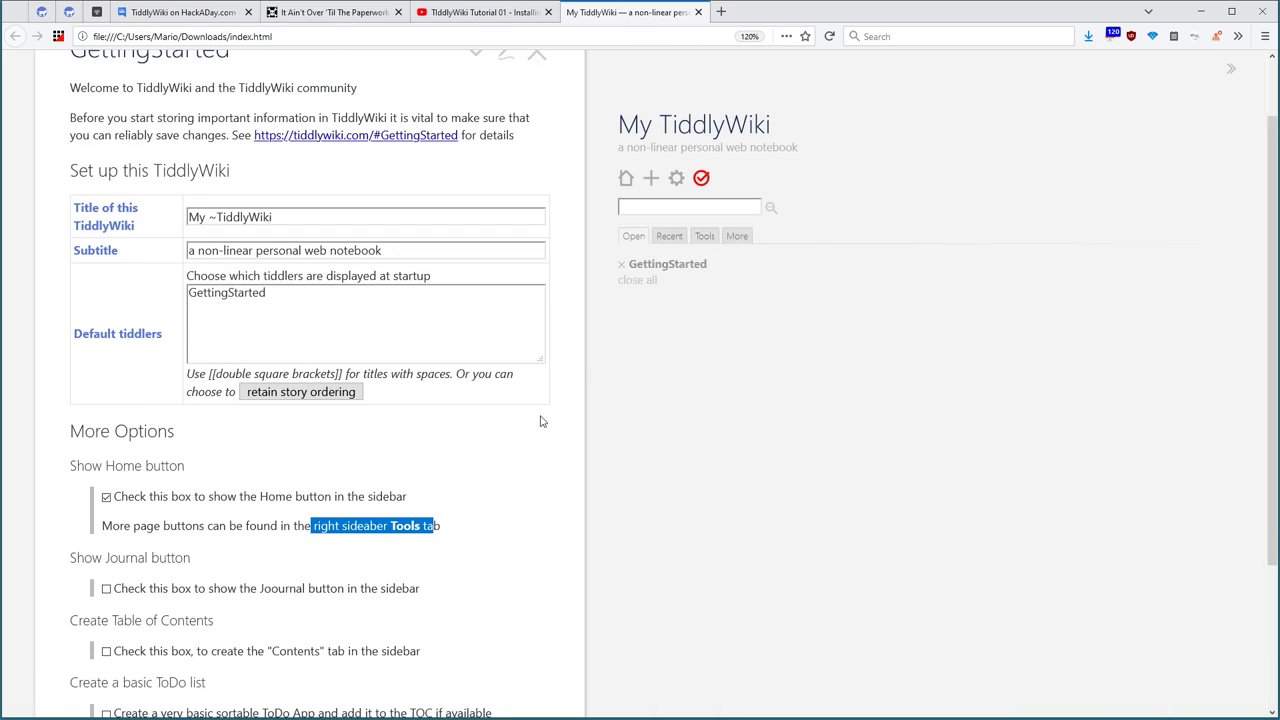
Step: Enable the option that shows the Journal button in the sidebar, toggling it to demonstrate its effect
scroll(537, 420, down, 3)
click(345, 379)
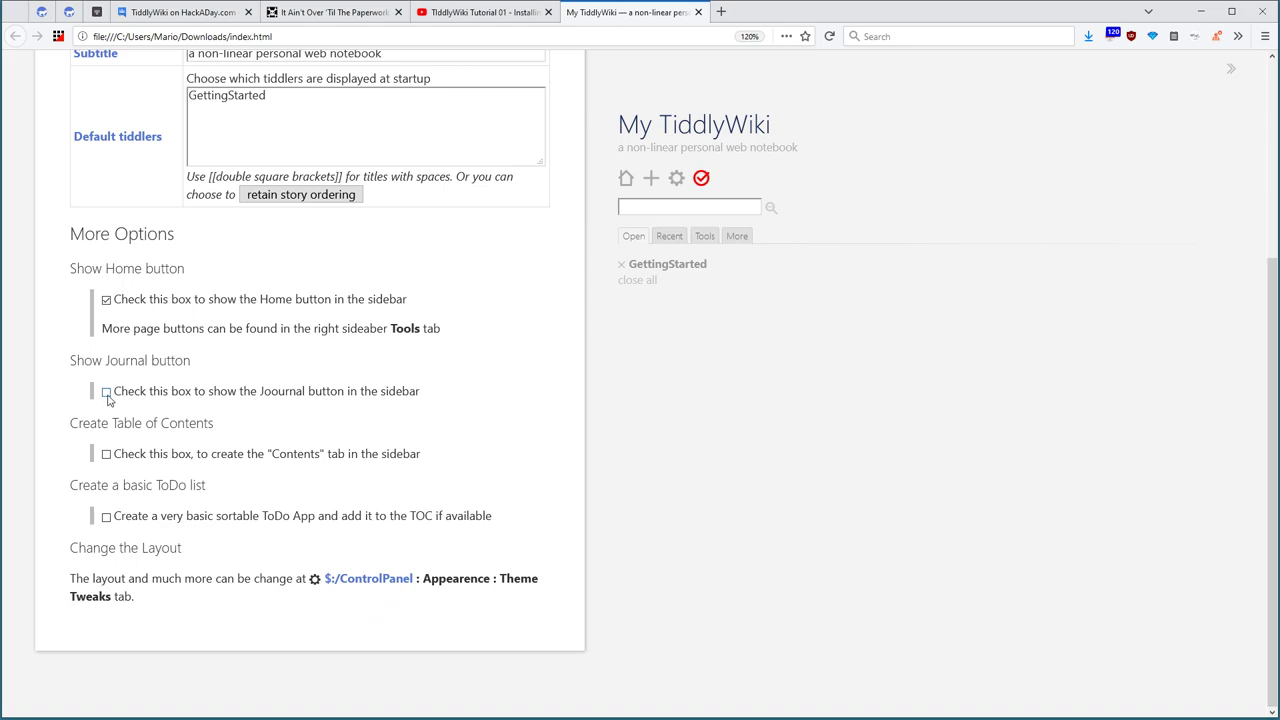
click(106, 392)
click(106, 392)
click(106, 392)
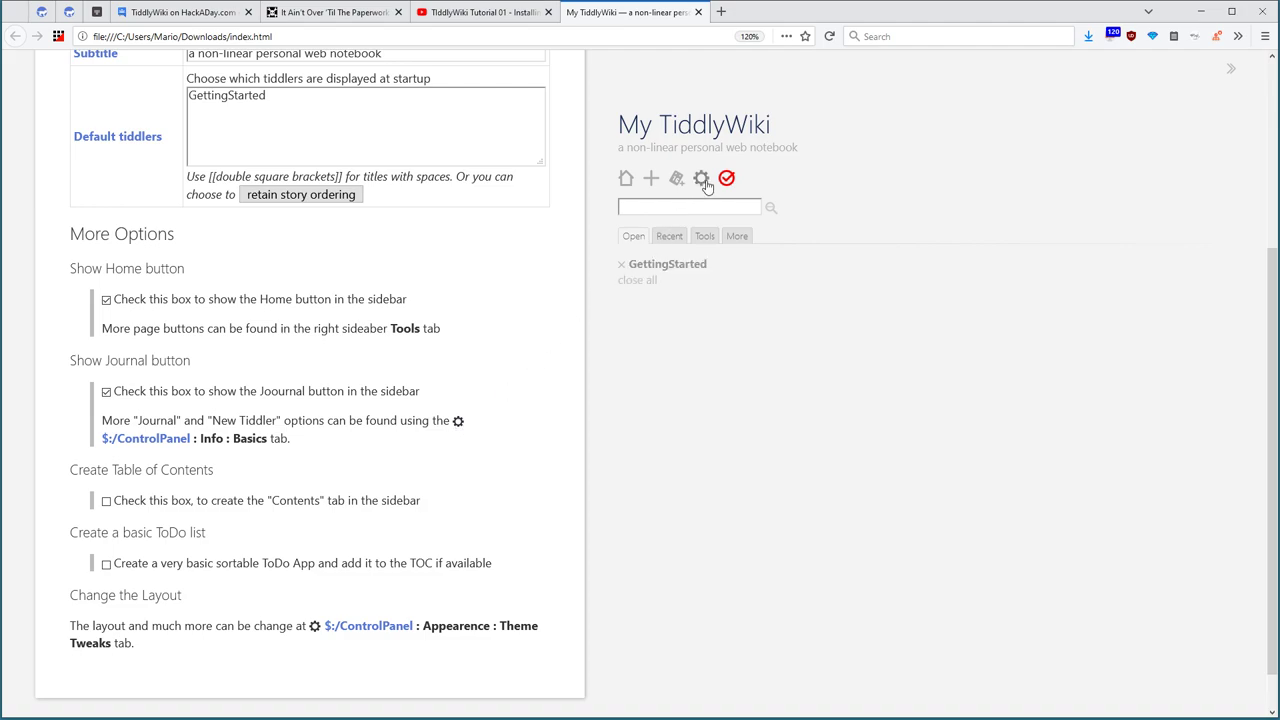
Step: Review the title, text and tag settings for new and journal tiddlers in the control panel's basic information, then close it
click(702, 180)
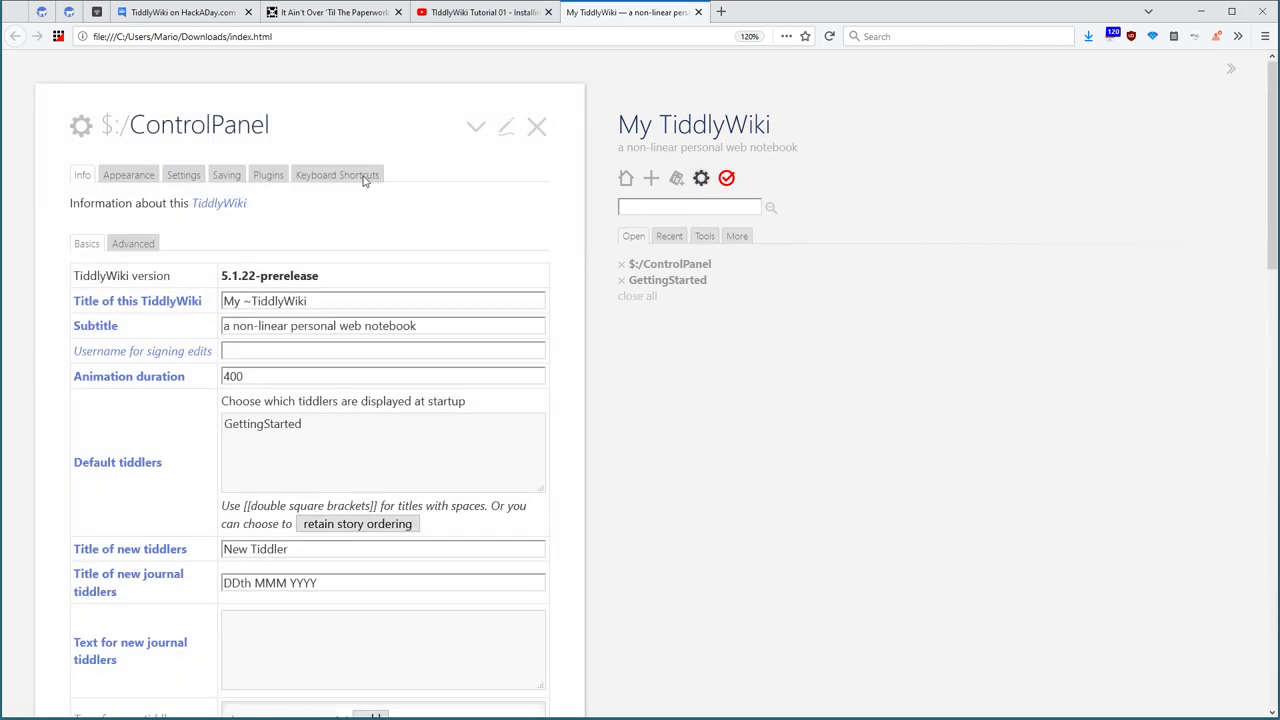
scroll(168, 260, down, 3)
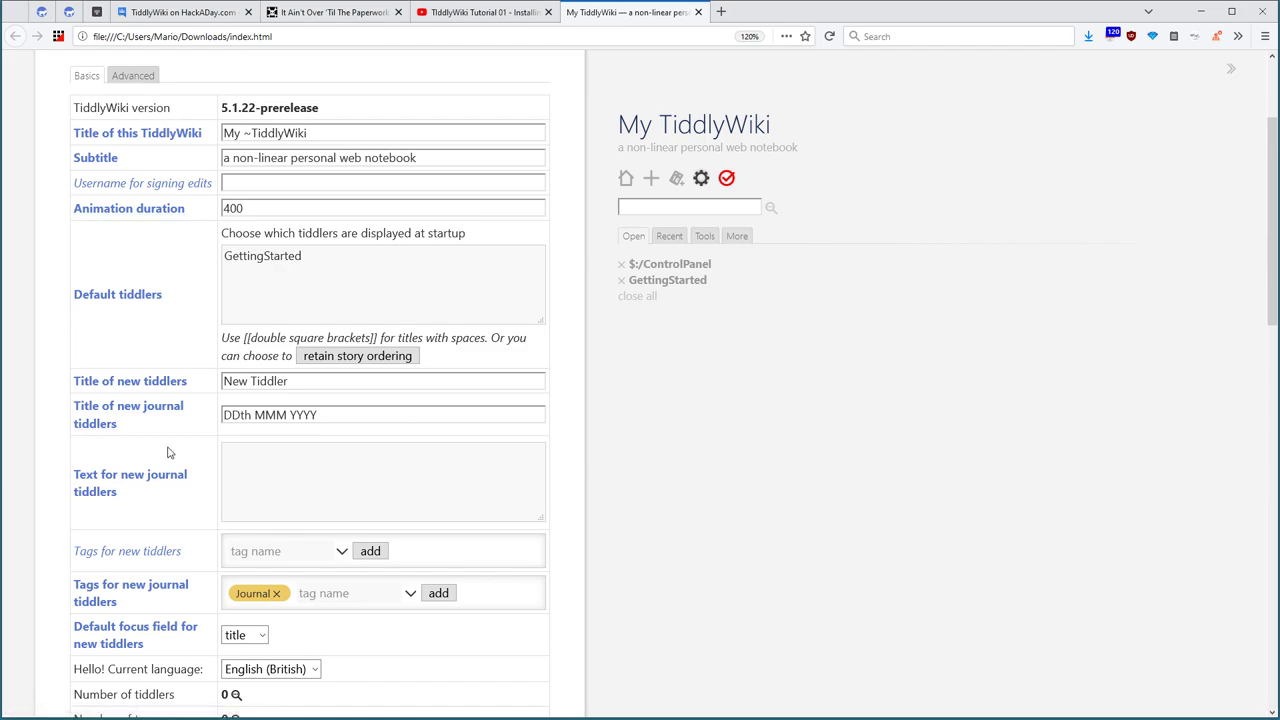
drag(287, 381, 222, 381)
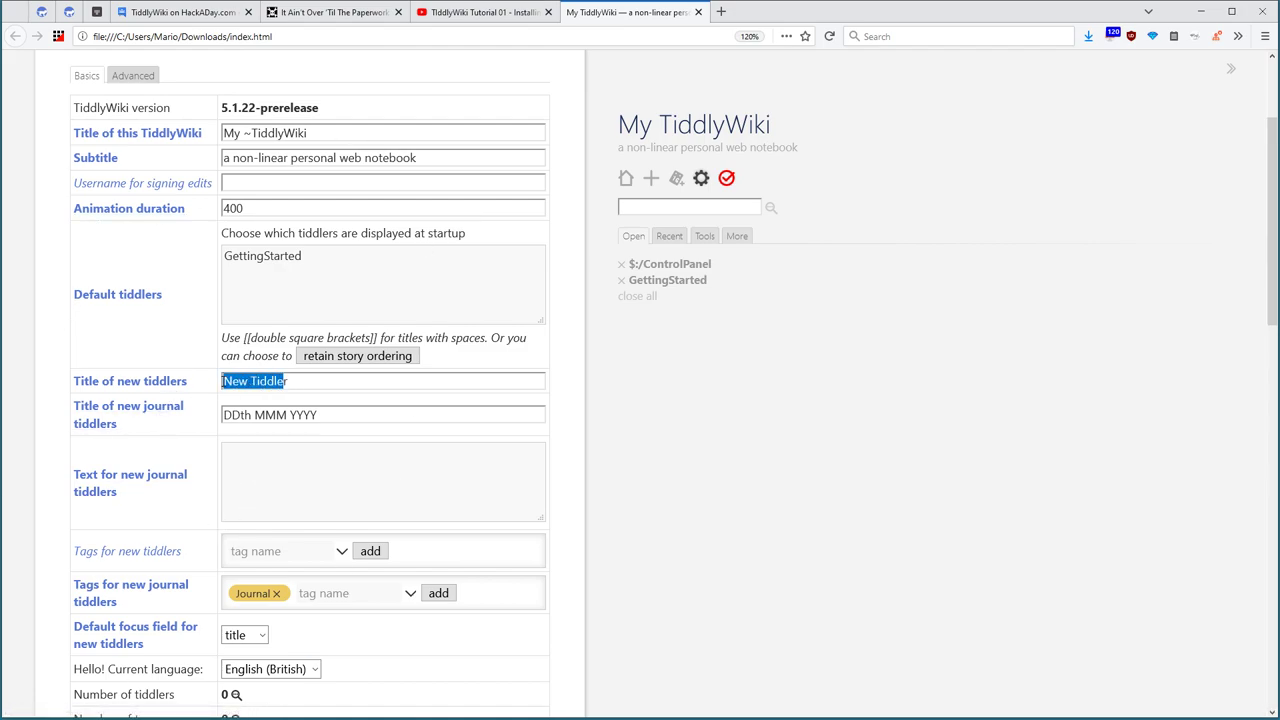
drag(349, 407, 168, 443)
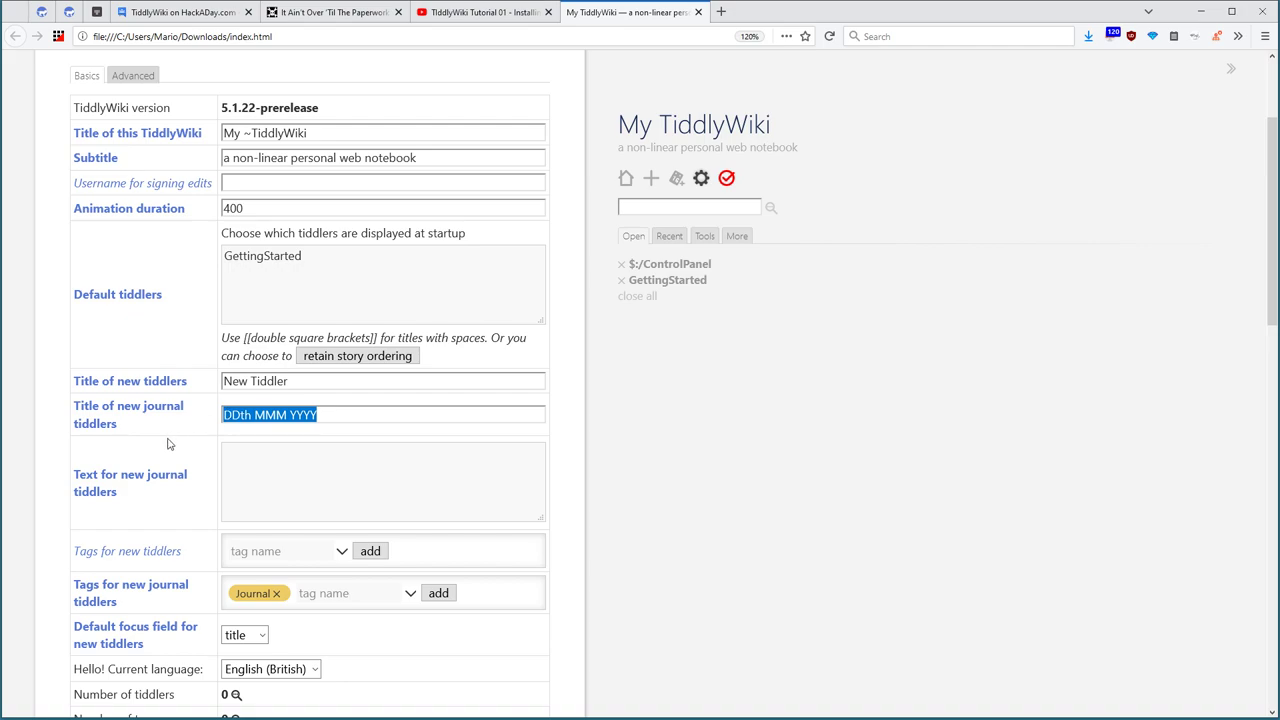
click(256, 482)
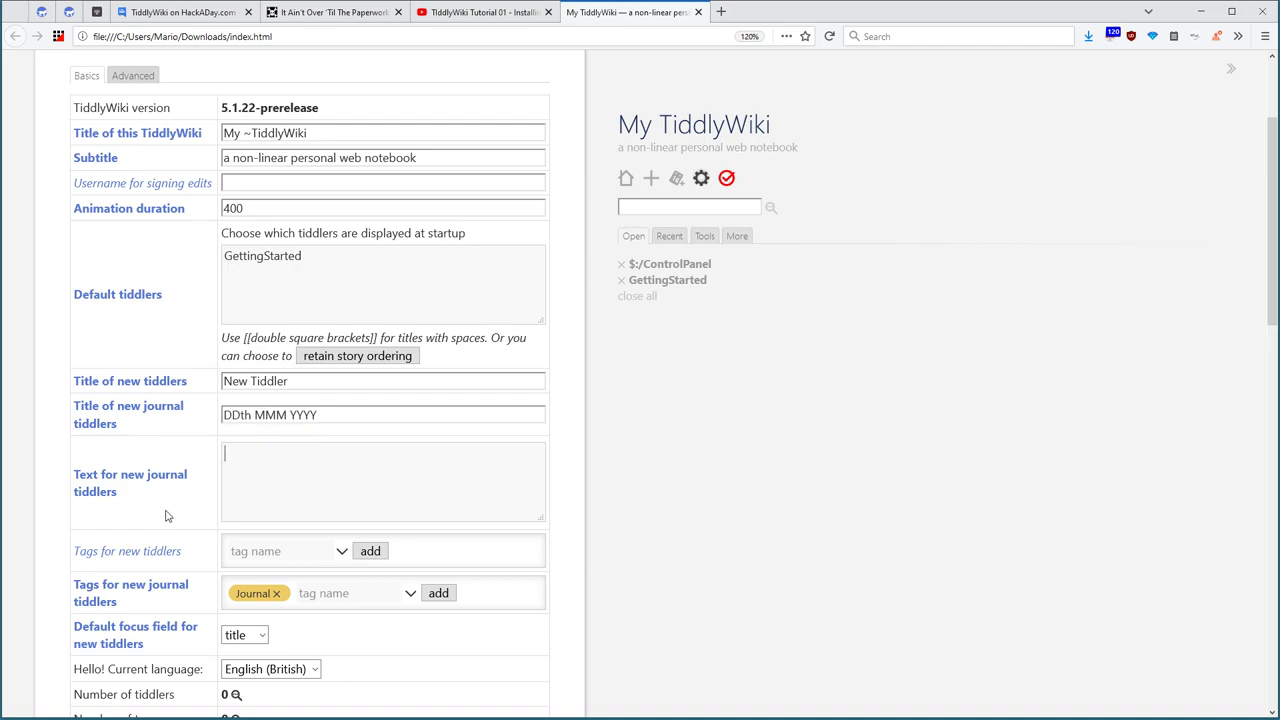
scroll(167, 515, down, 2)
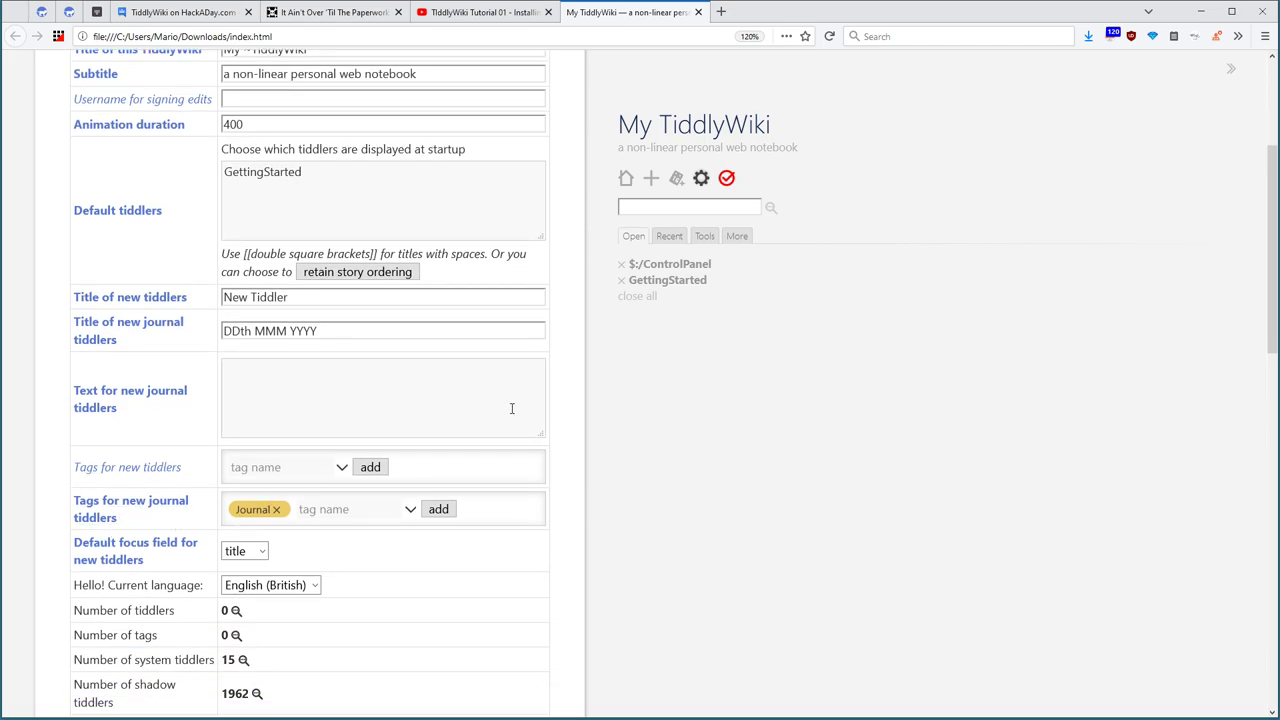
scroll(511, 408, up, 5)
click(537, 126)
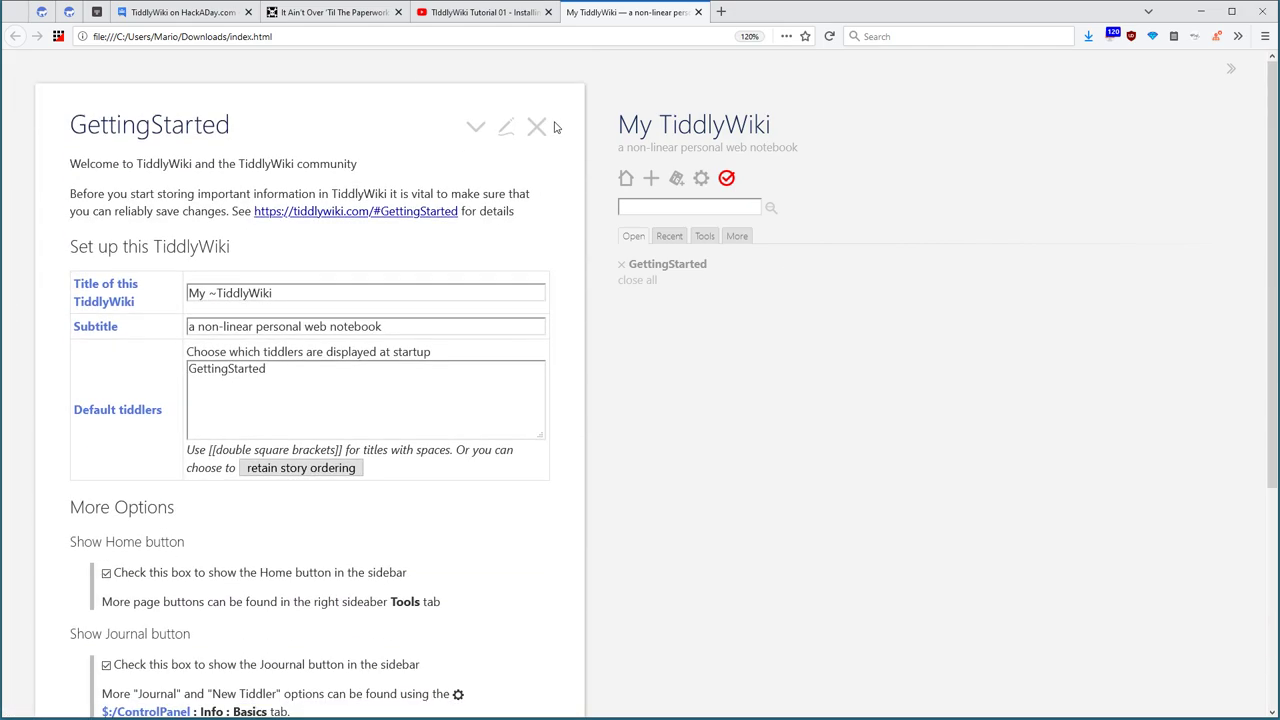
Step: Enable the table of contents option in GettingStarted and show the Contents list in the sidebar
scroll(490, 286, down, 5)
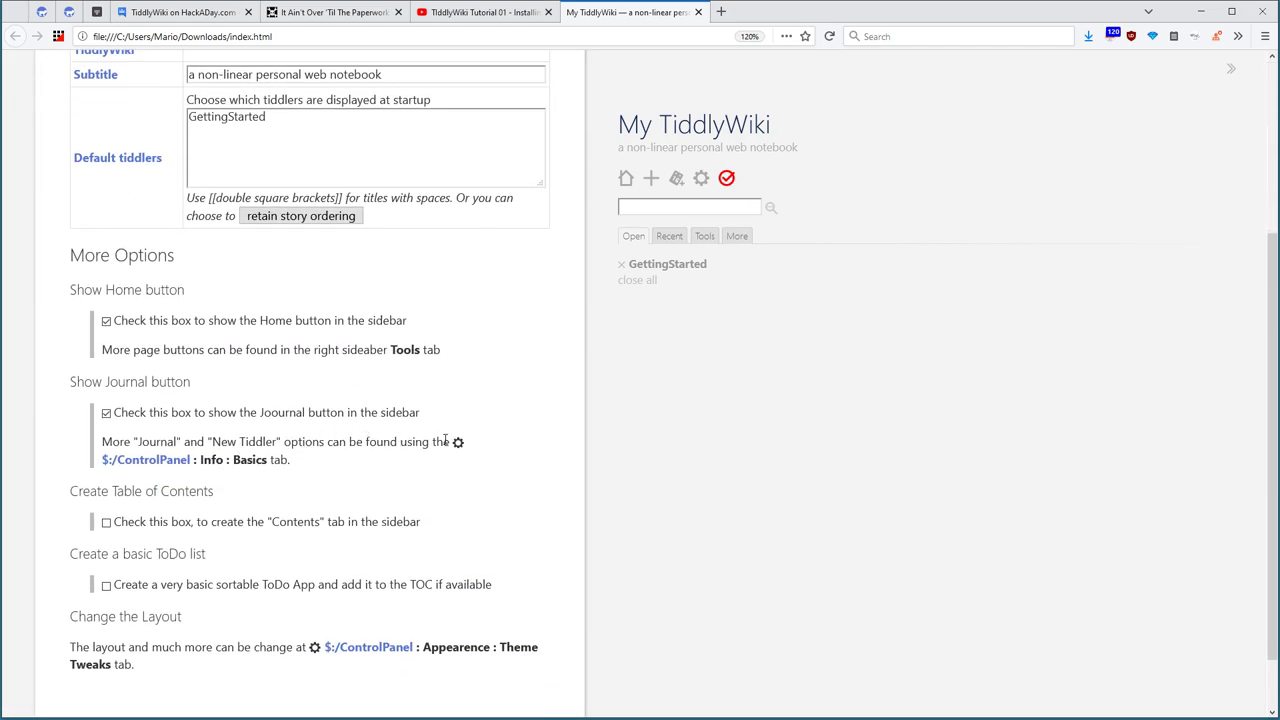
scroll(380, 410, down, 1)
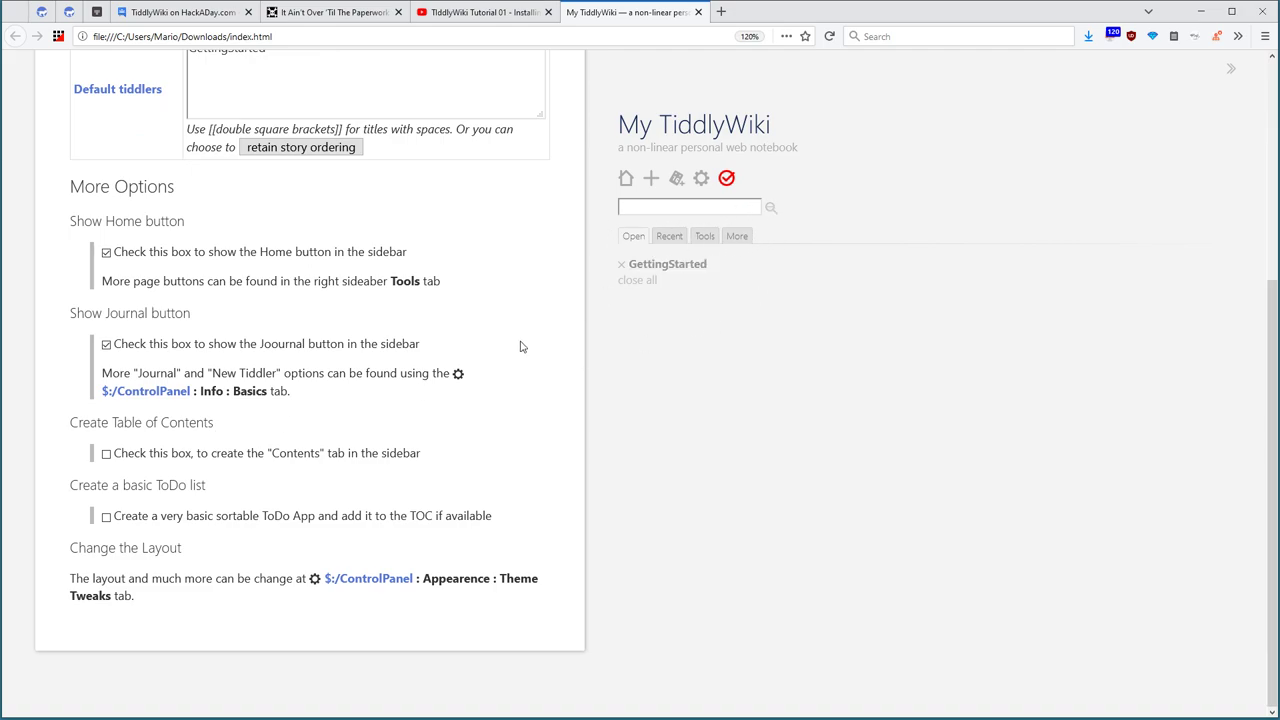
click(106, 453)
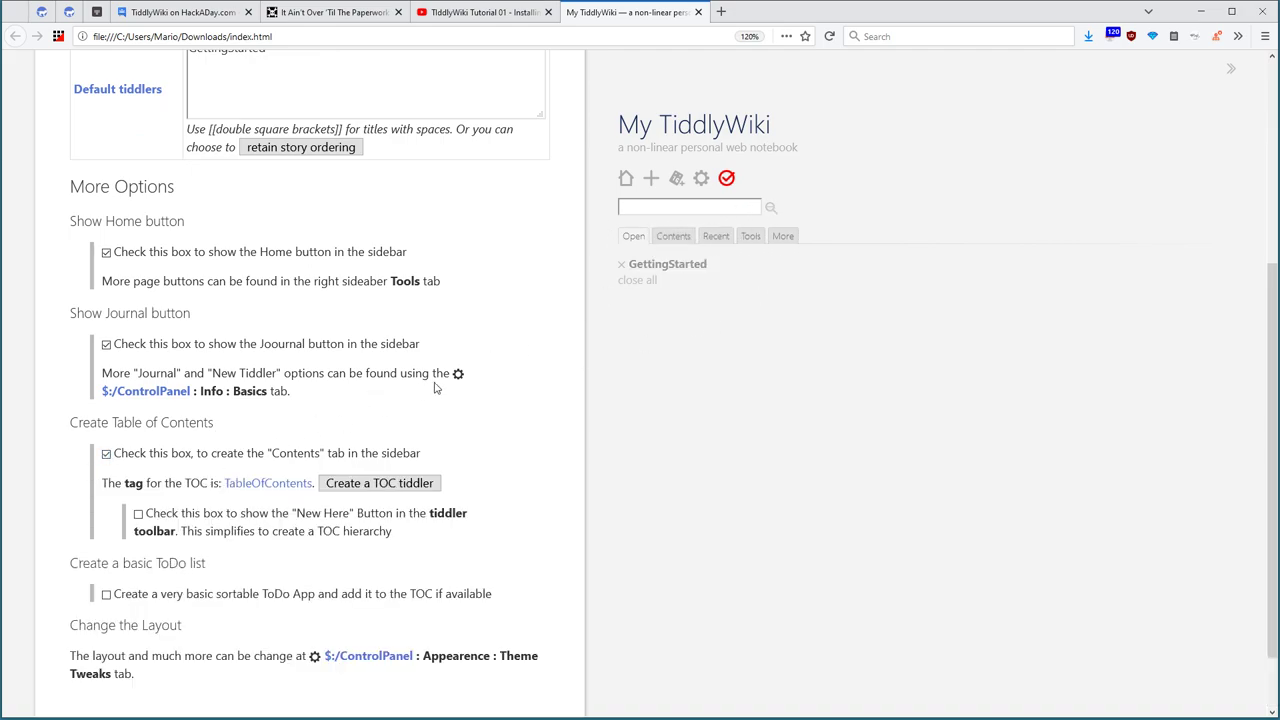
click(673, 237)
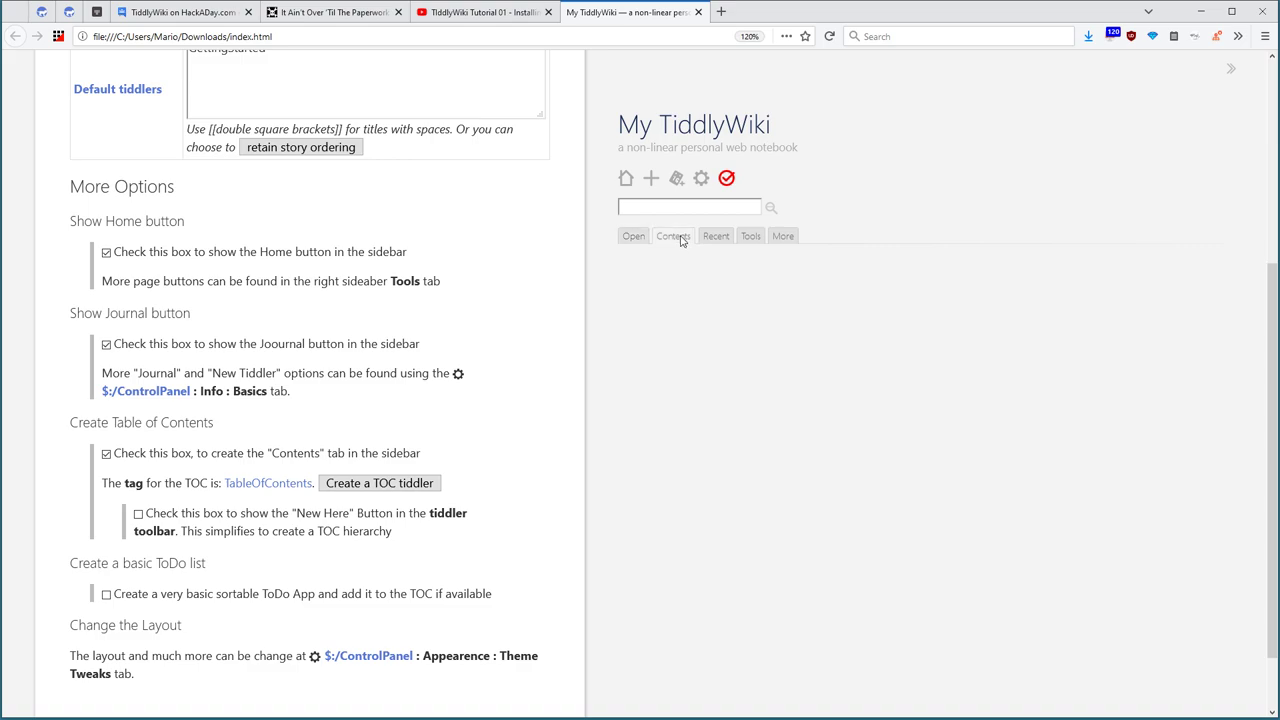
Step: Create a table of contents tiddler with the title "New Tiddler" and the TableOfContents tag, and save it
click(378, 485)
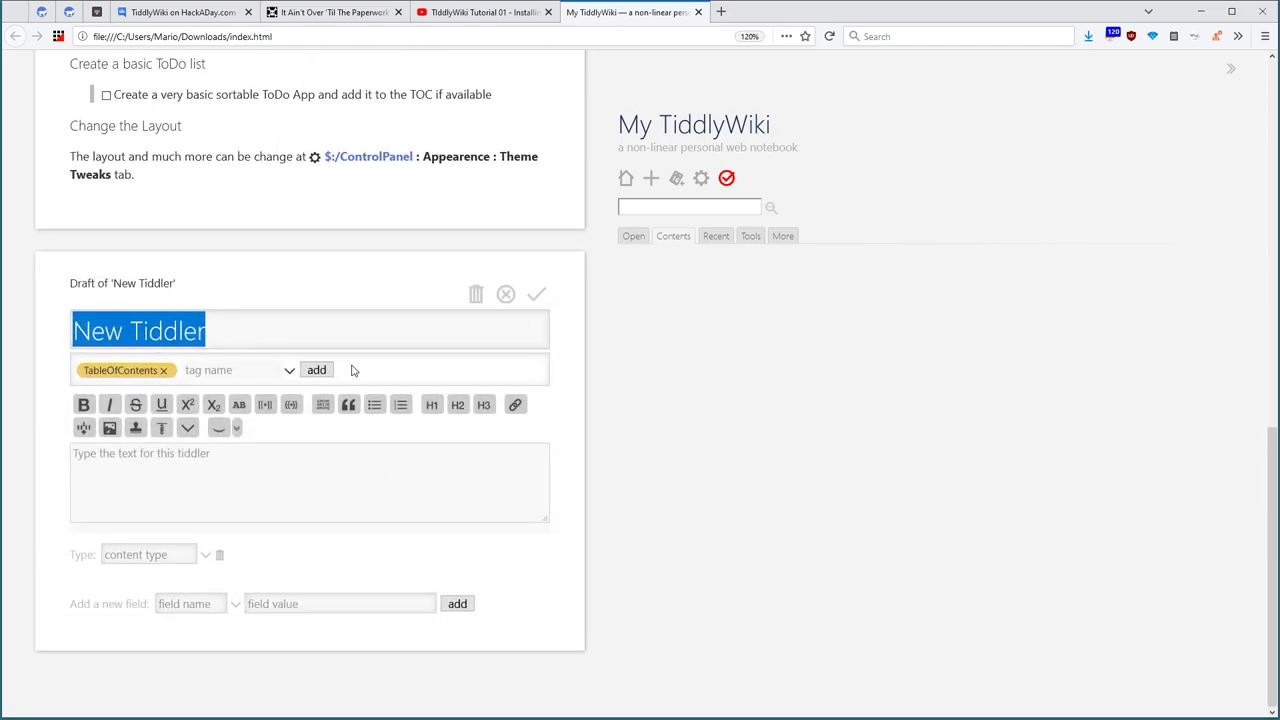
click(537, 294)
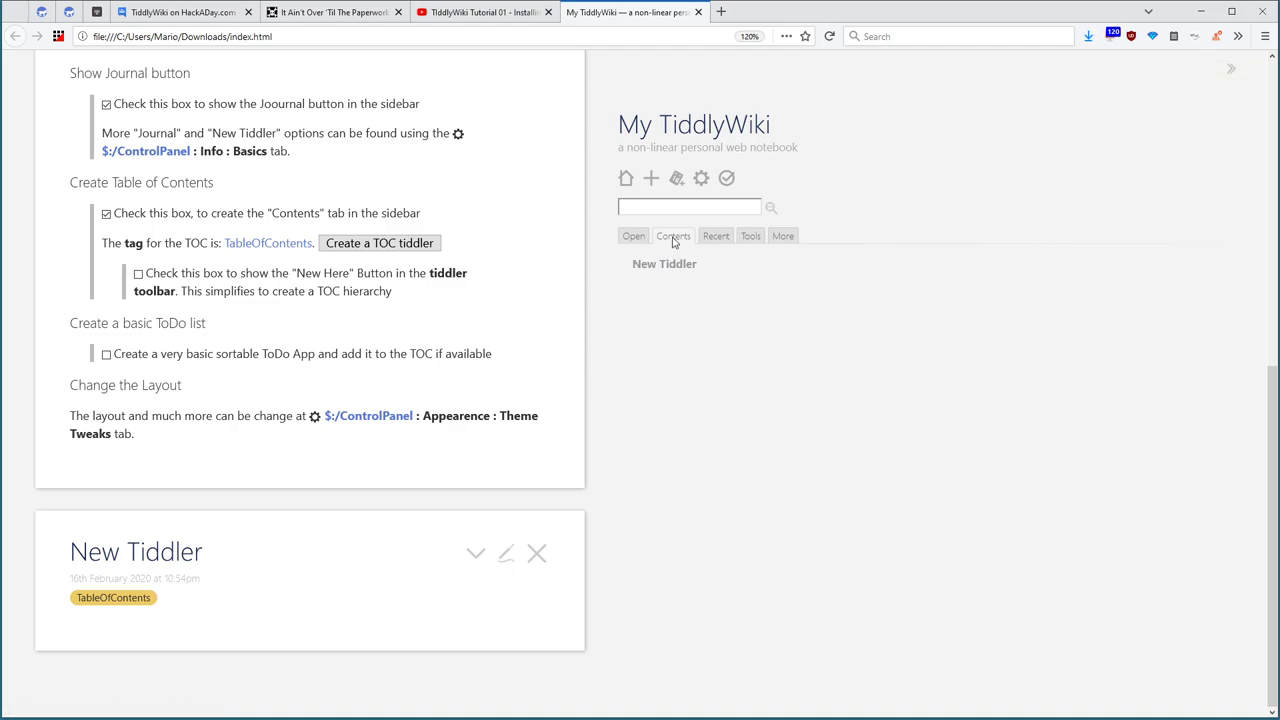
Step: Enable the option in GettingStarted that shows the "New Here" button in the tiddler toolbar
scroll(480, 330, up, 1)
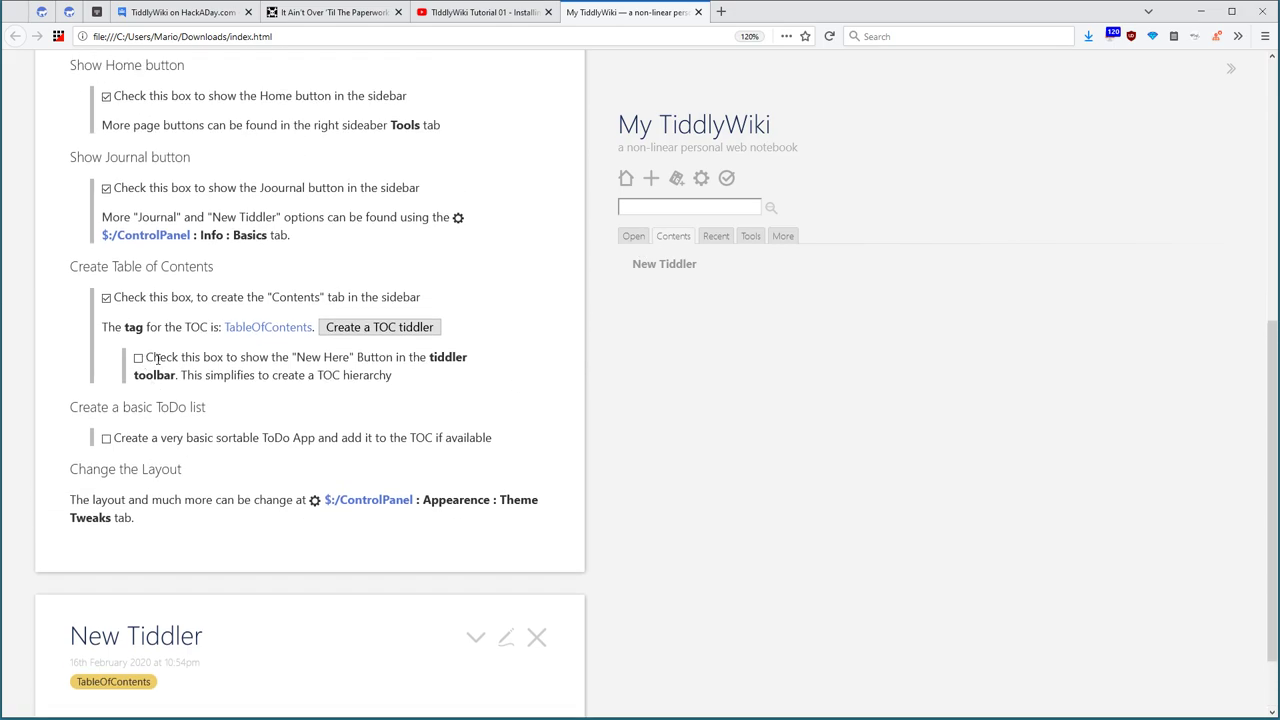
drag(158, 361, 352, 358)
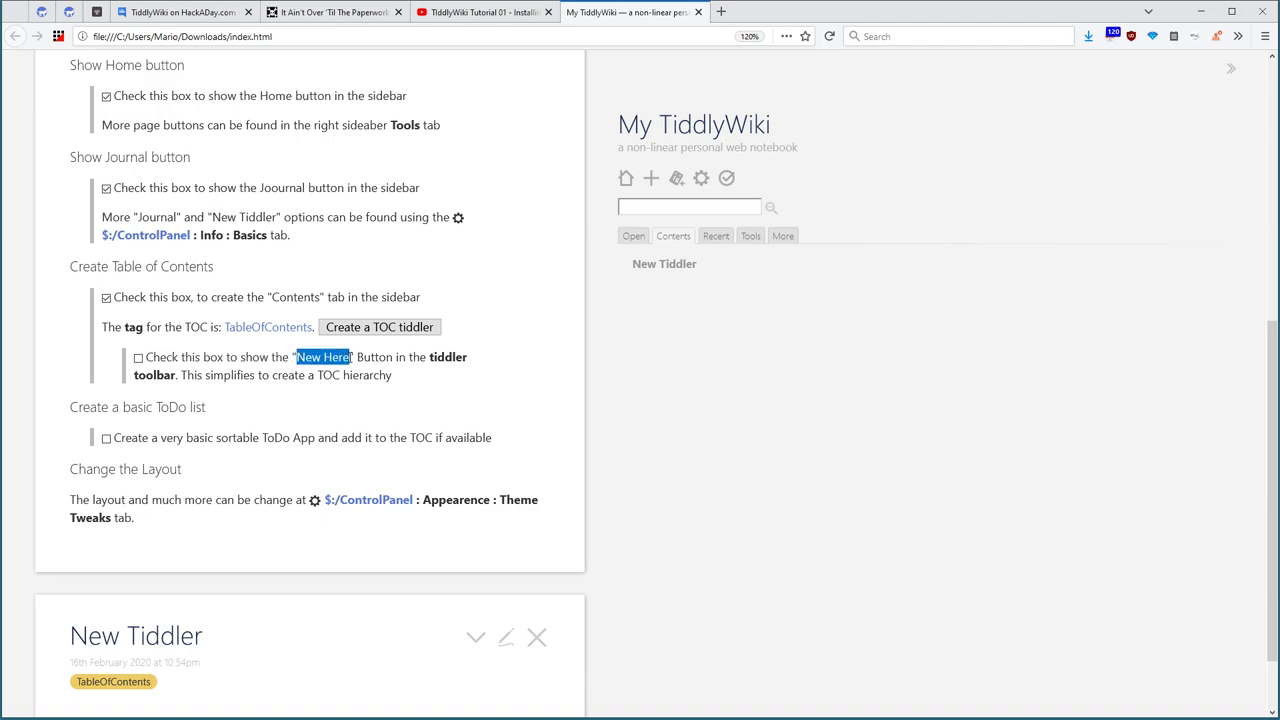
double_click(446, 360)
click(138, 358)
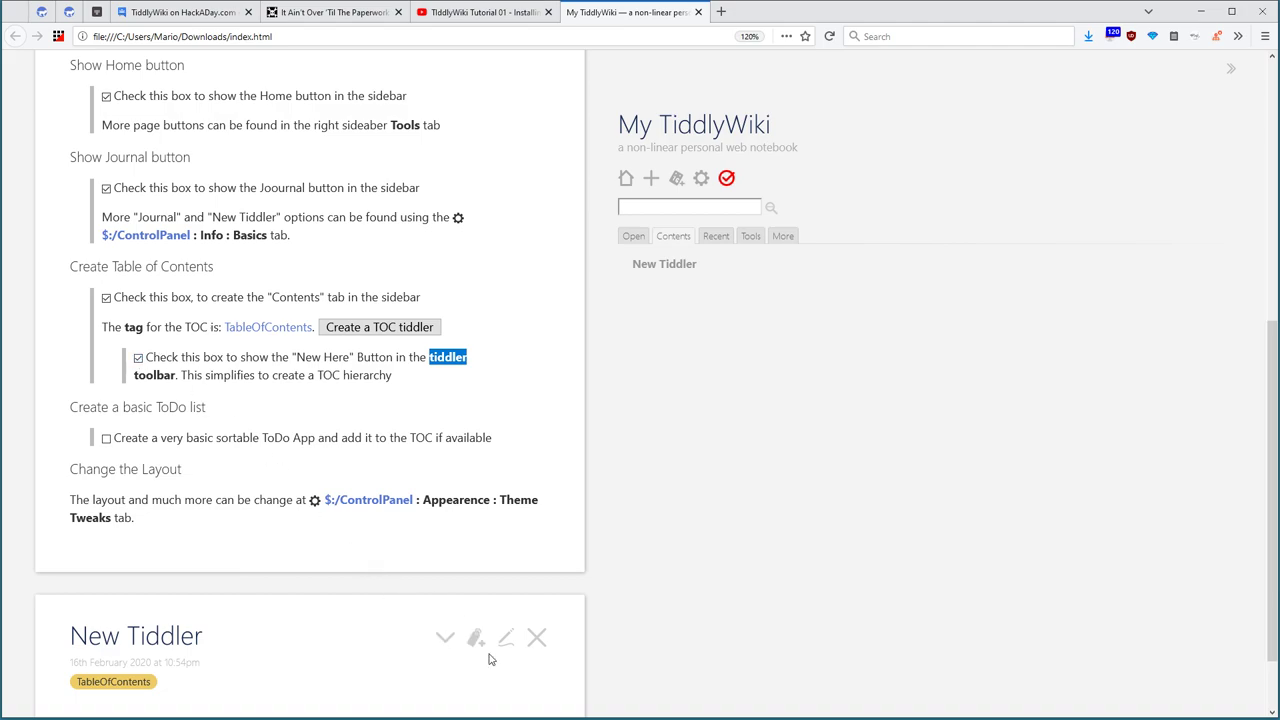
Step: Create and save the child tiddler "New Tiddler 1" tagged New Tiddler, and expand its parent in the Contents list
scroll(494, 600, down, 2)
click(476, 551)
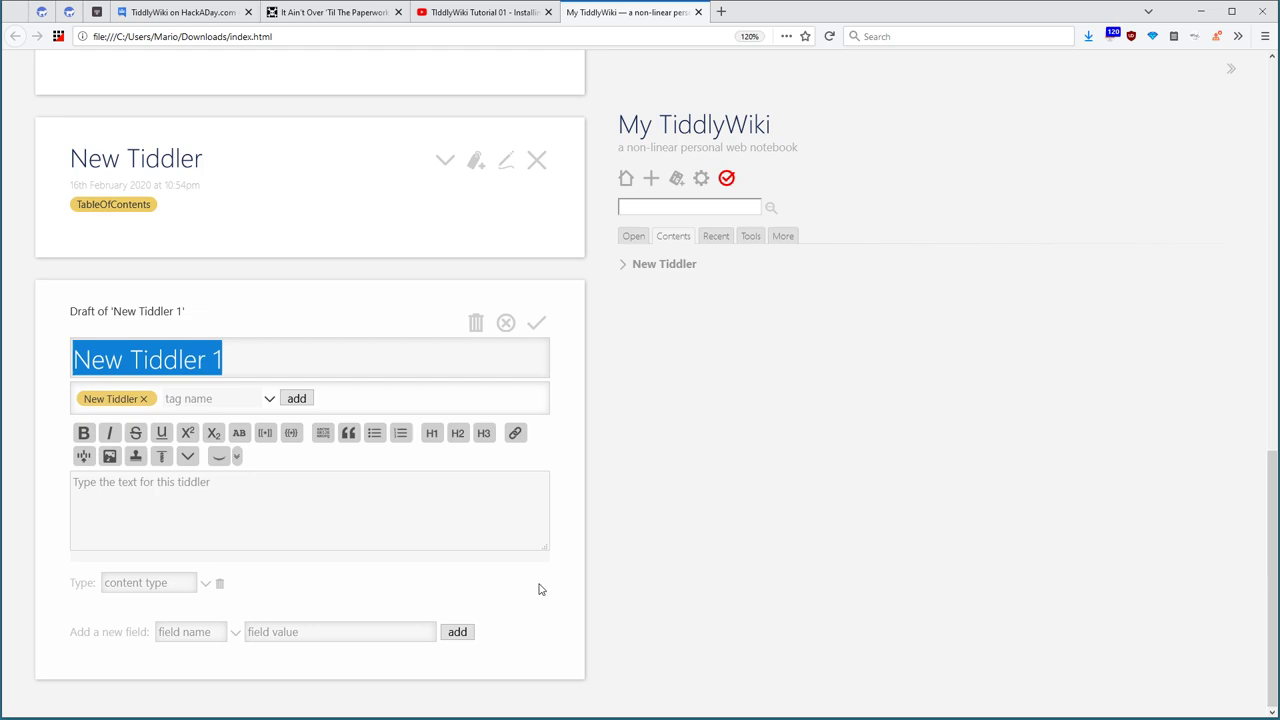
click(541, 295)
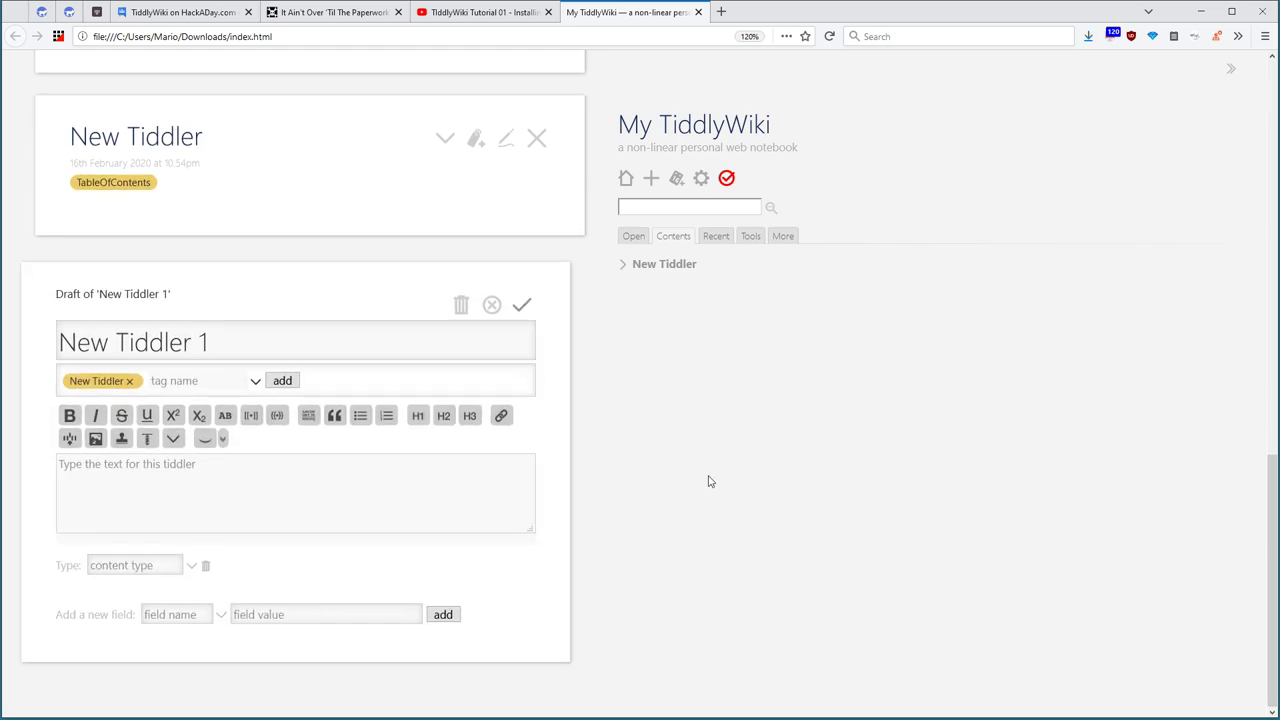
click(622, 264)
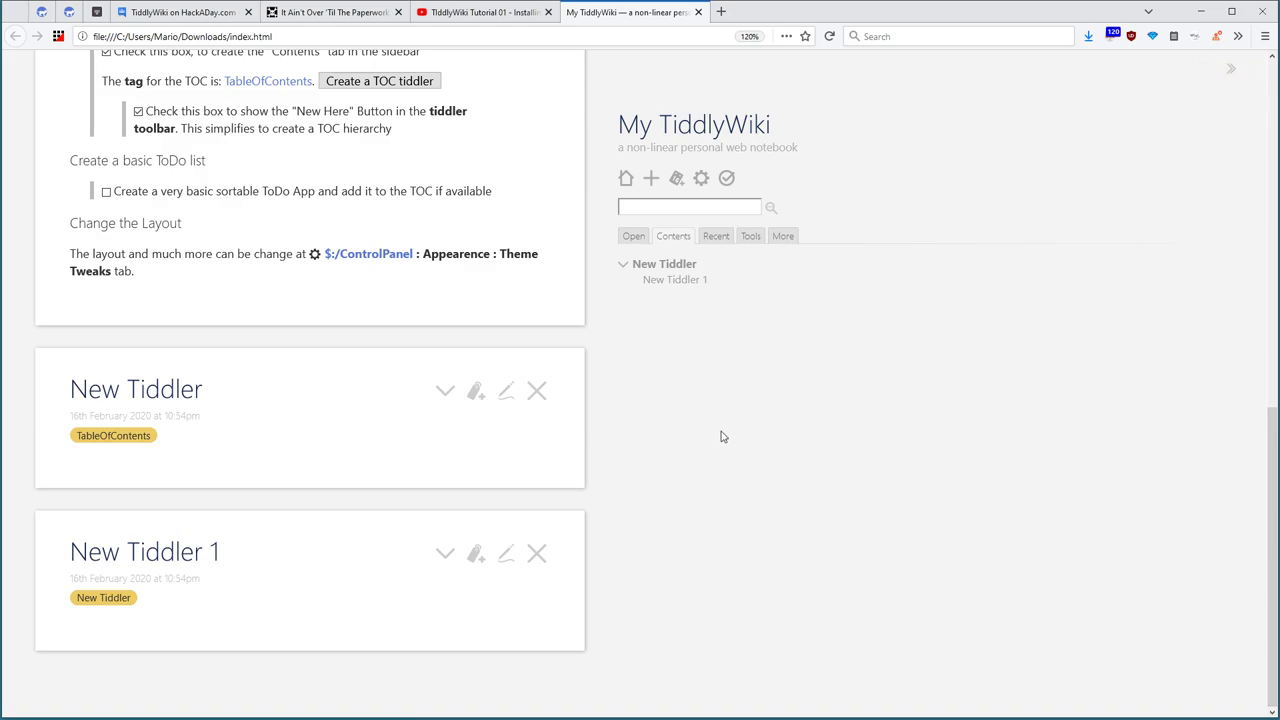
Step: Create and save another top-level table of contents tiddler titled "New Tiddler 2", and review its TableOfContents tag
scroll(711, 443, up, 2)
scroll(713, 458, up, 2)
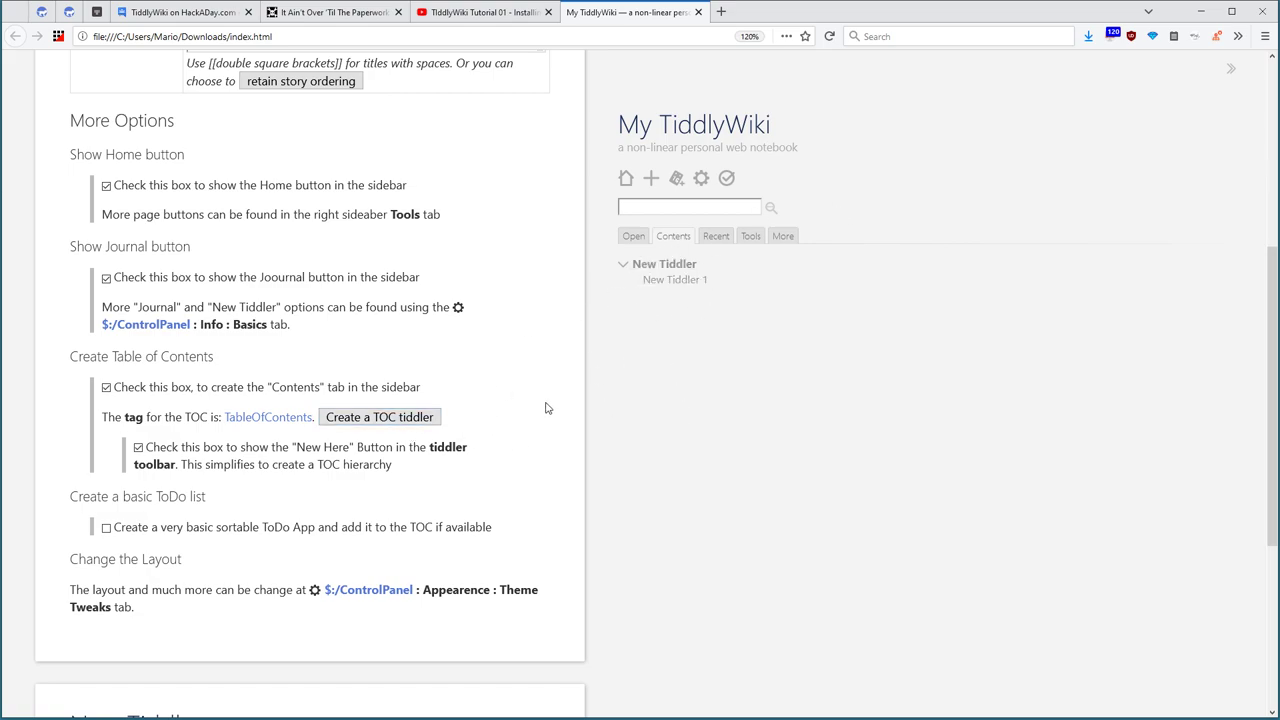
click(433, 416)
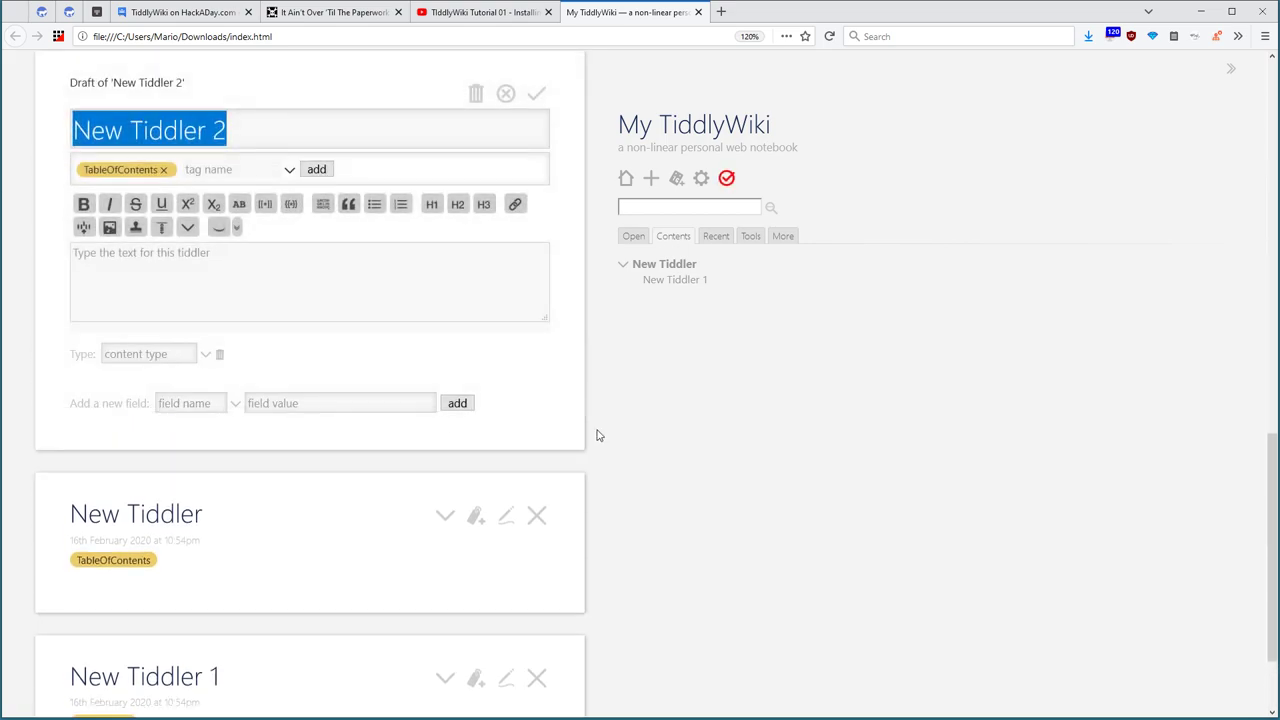
click(537, 94)
scroll(490, 385, up, 4)
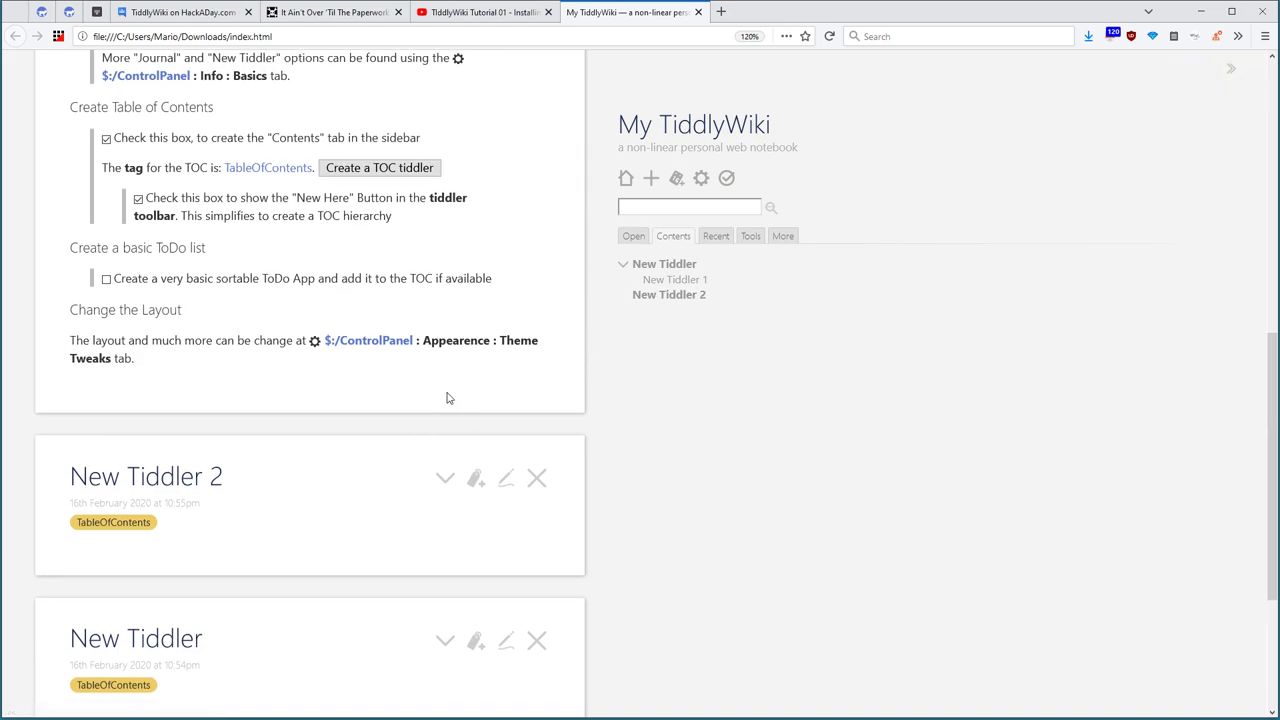
scroll(118, 405, down, 3)
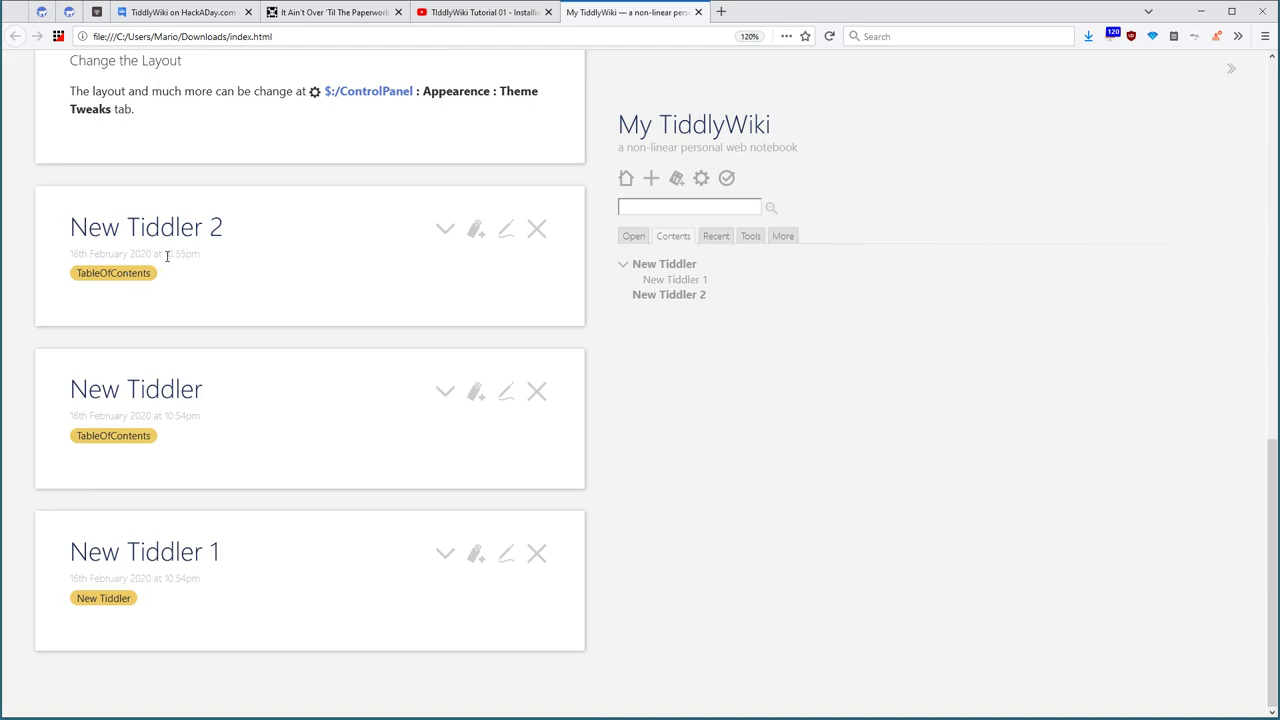
drag(68, 277, 183, 276)
scroll(327, 302, up, 4)
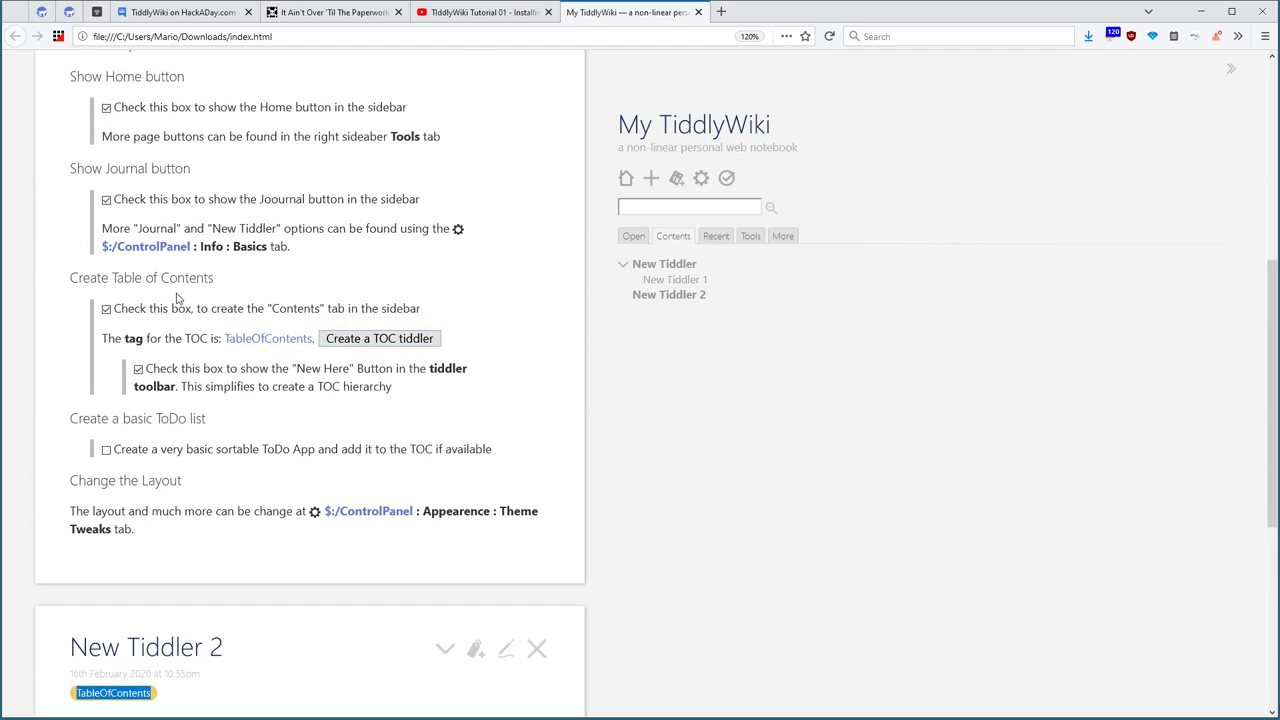
click(177, 281)
Step: Enable the very basic sortable ToDo app in GettingStarted, adding it to the table of contents
scroll(470, 410, down, 2)
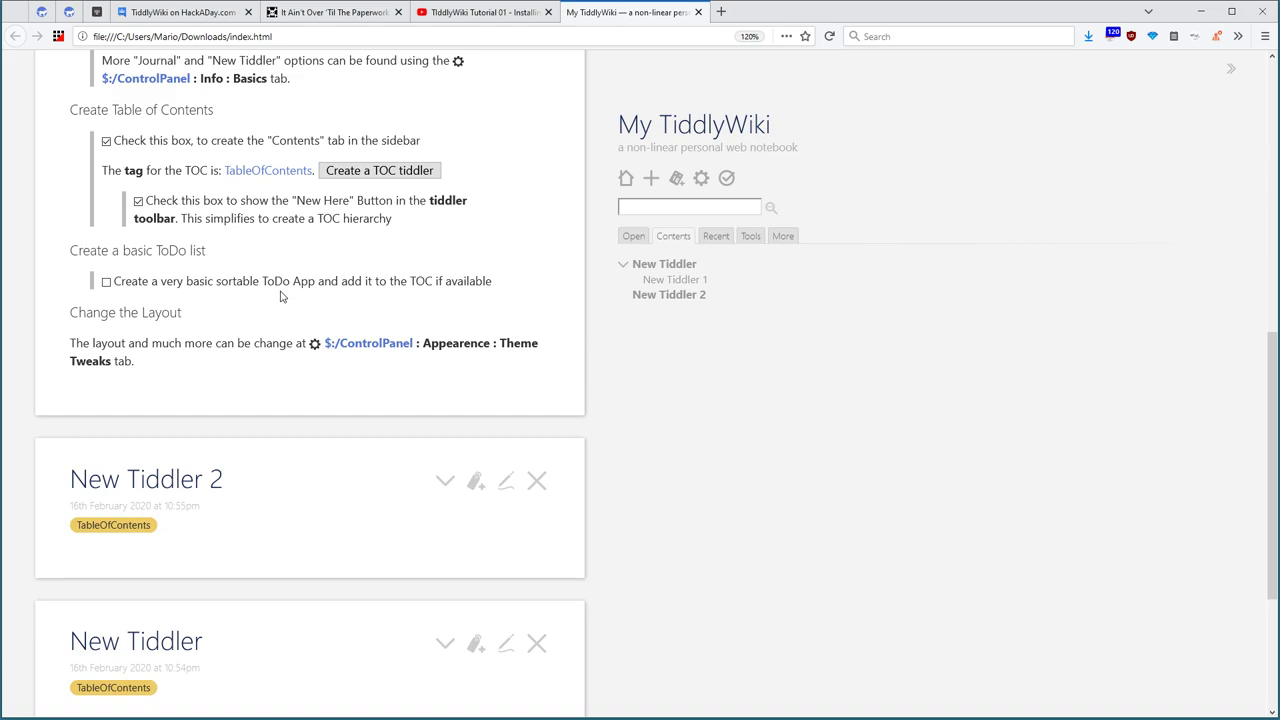
click(106, 283)
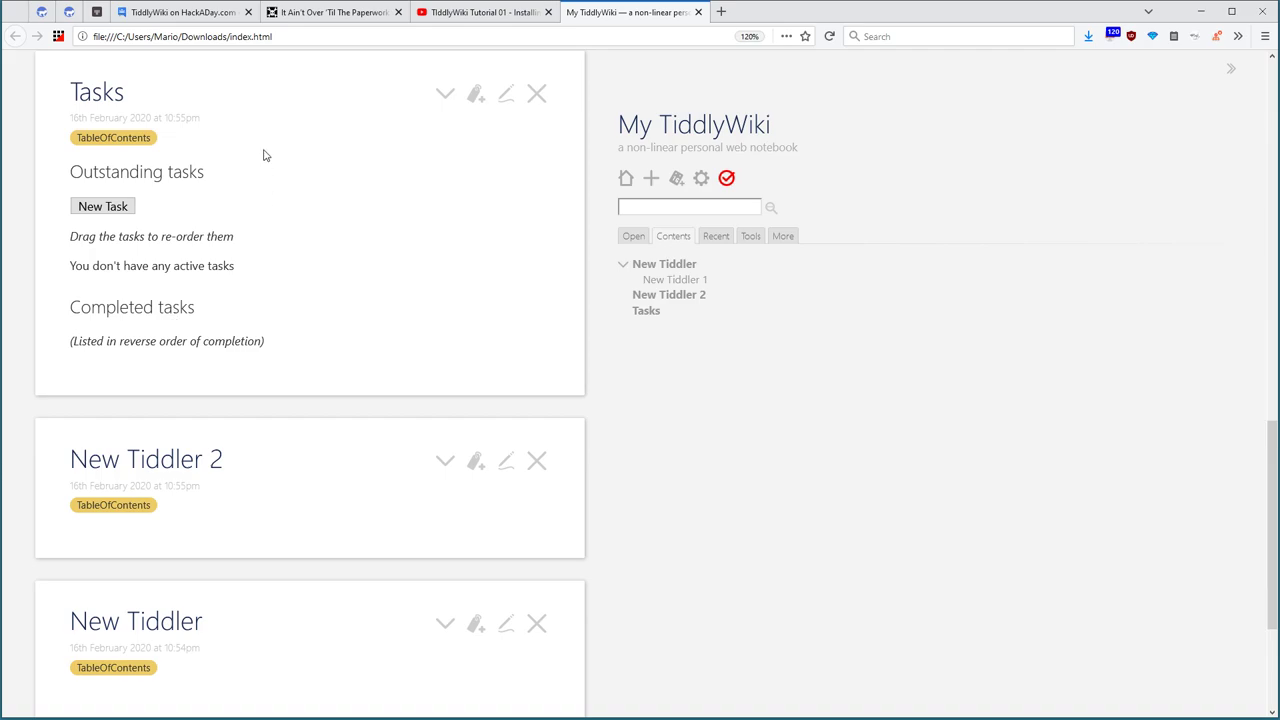
scroll(230, 240, up, 3)
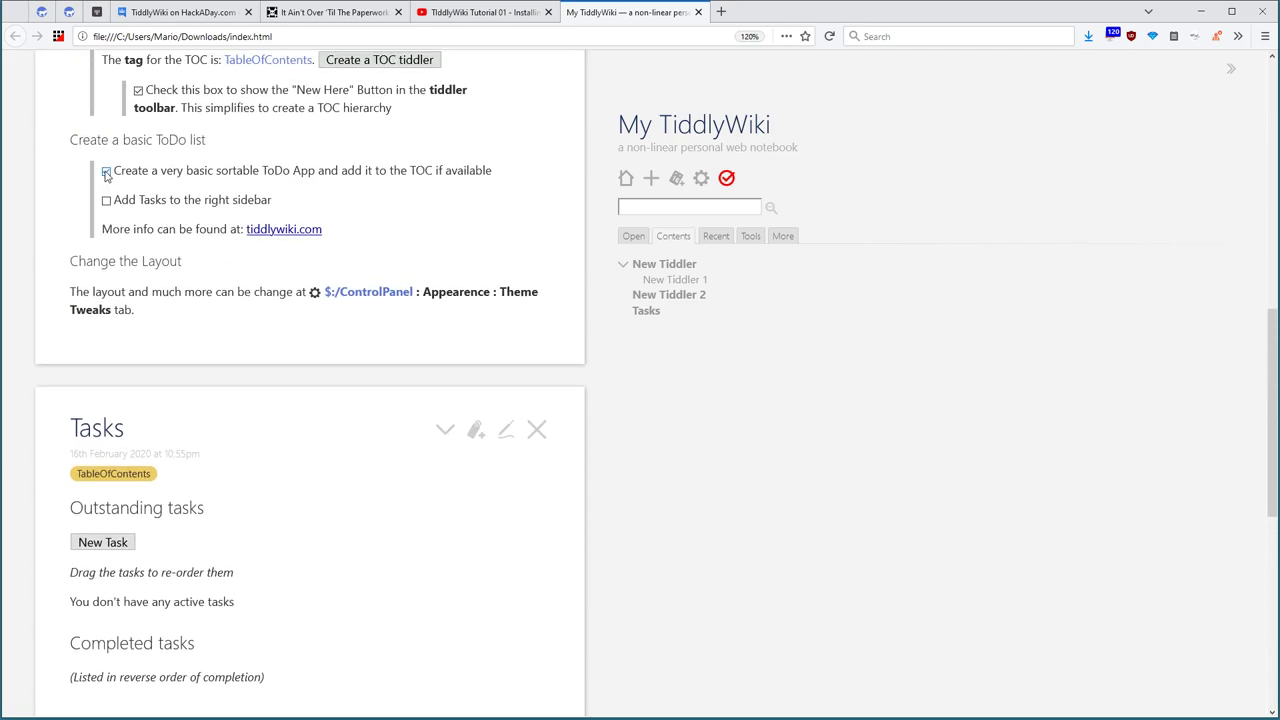
Step: Add a task titled "New Task" from the Tasks tiddler and save it
scroll(66, 285, down, 2)
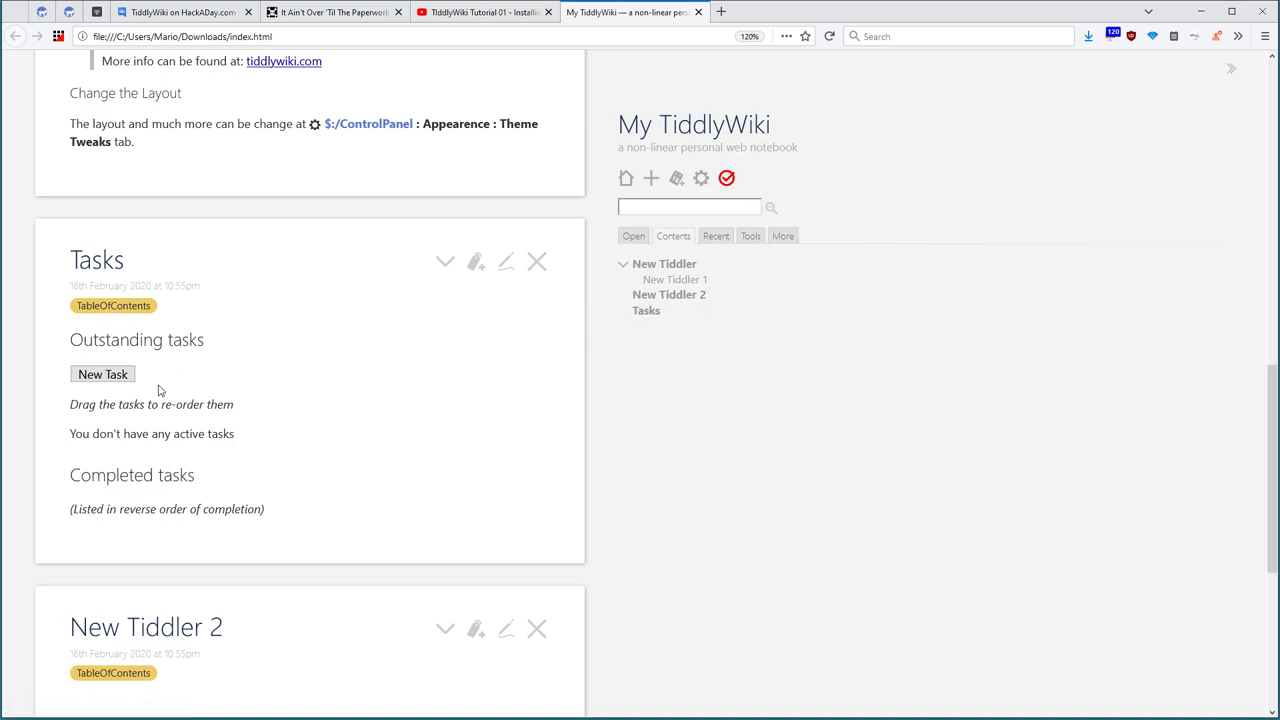
click(123, 373)
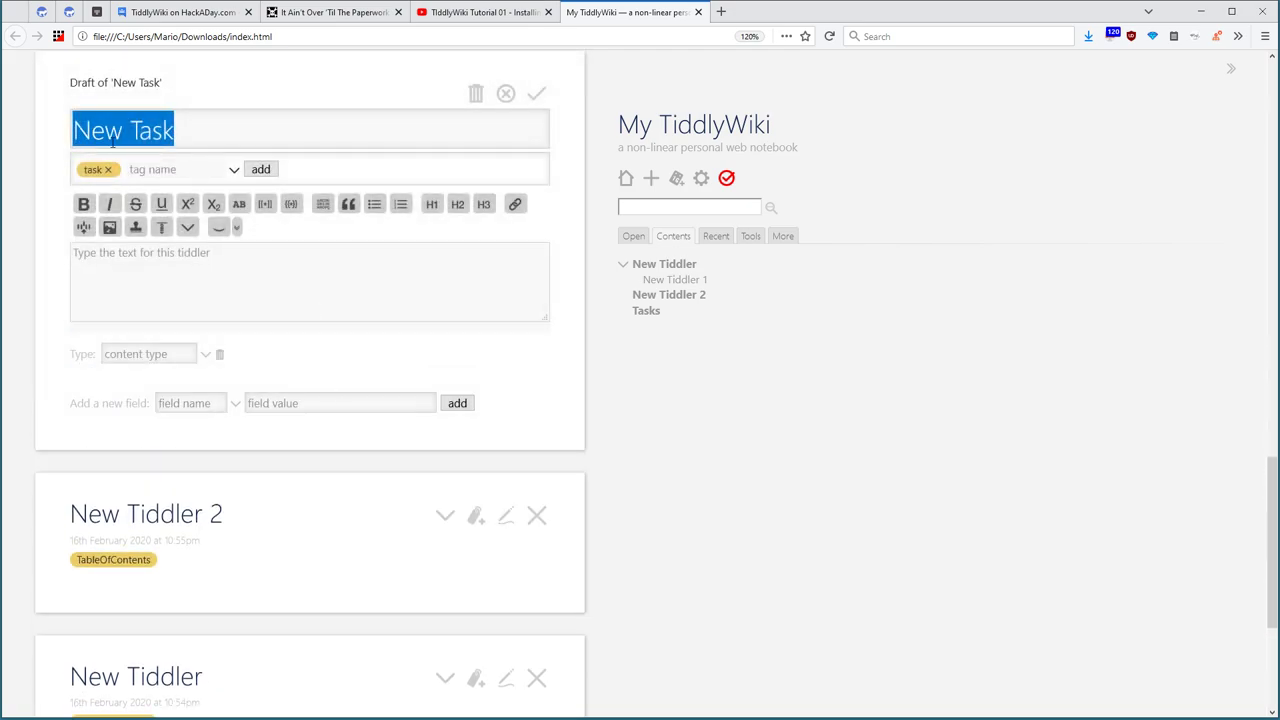
click(536, 94)
scroll(290, 340, up, 5)
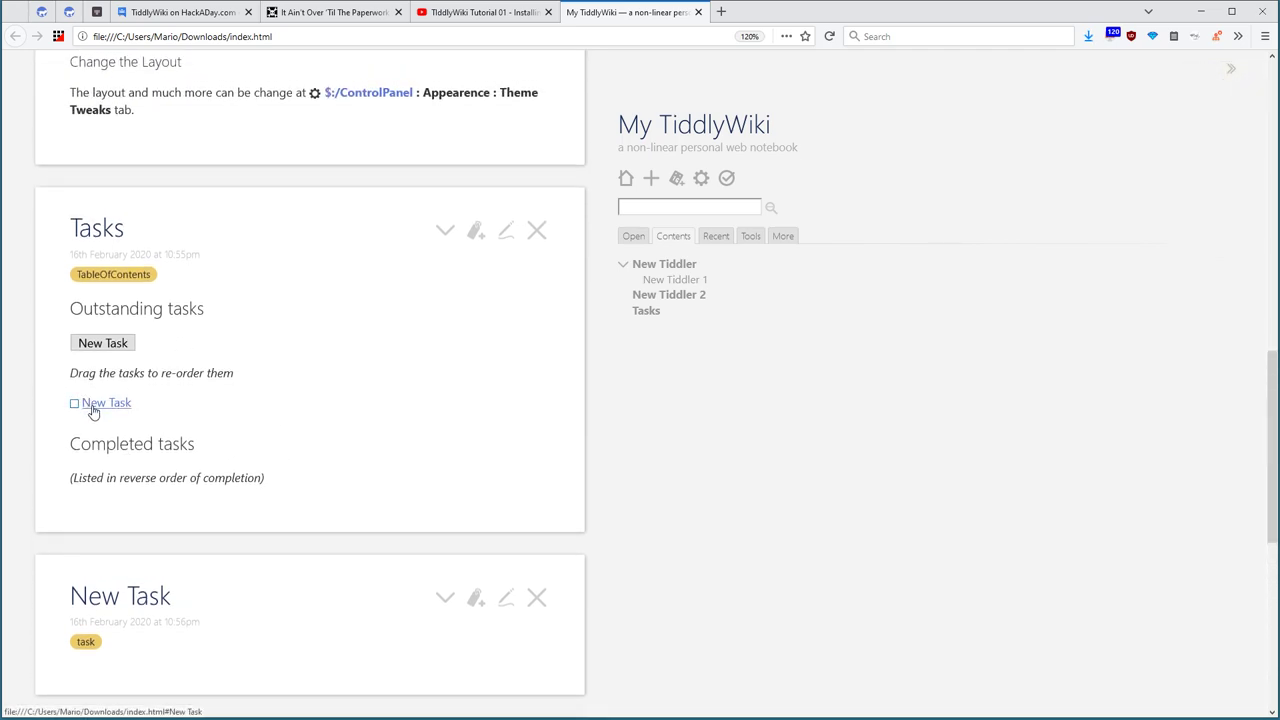
Step: Enable the GettingStarted option that adds Tasks to the right sidebar, and show the task list there
scroll(191, 414, up, 2)
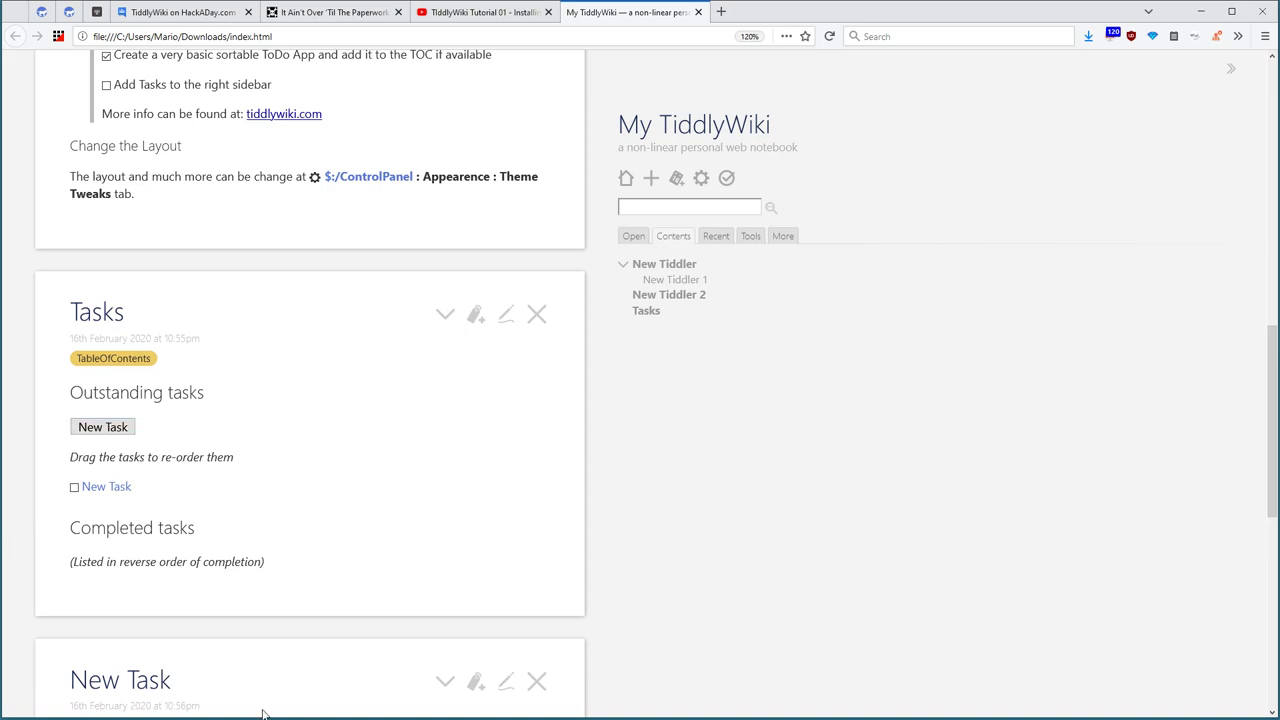
scroll(305, 600, up, 4)
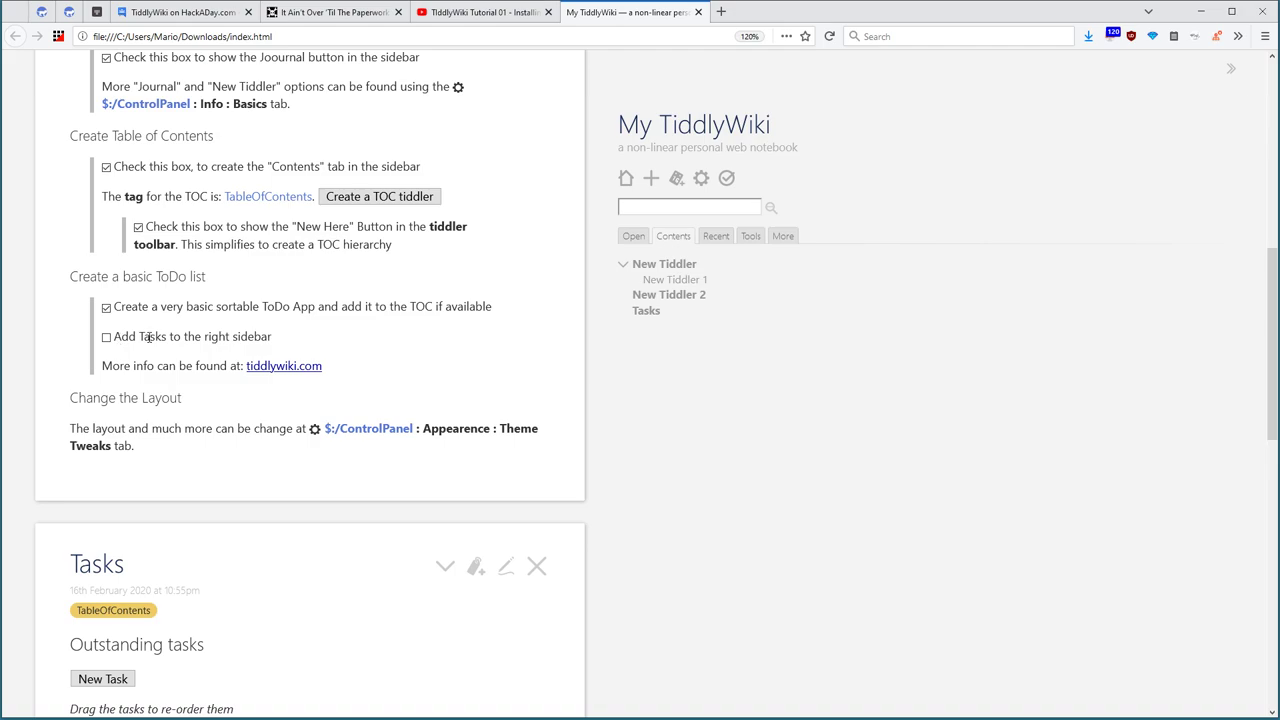
click(106, 337)
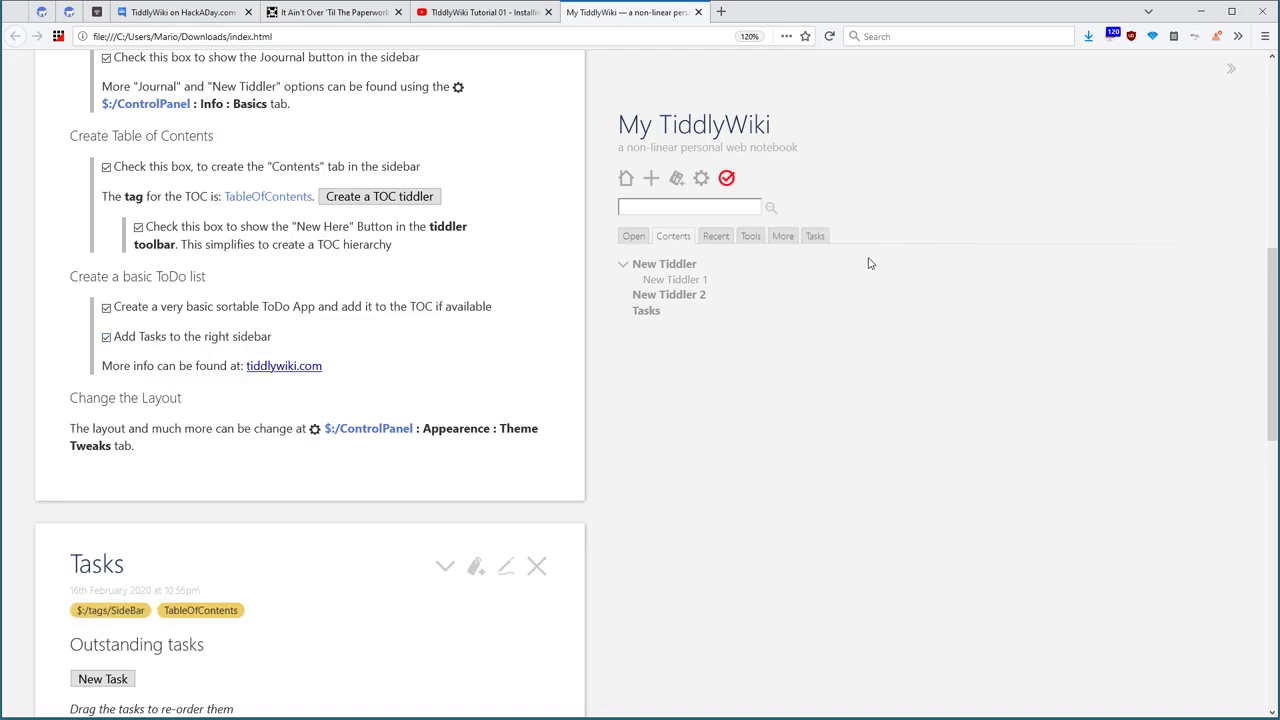
click(815, 237)
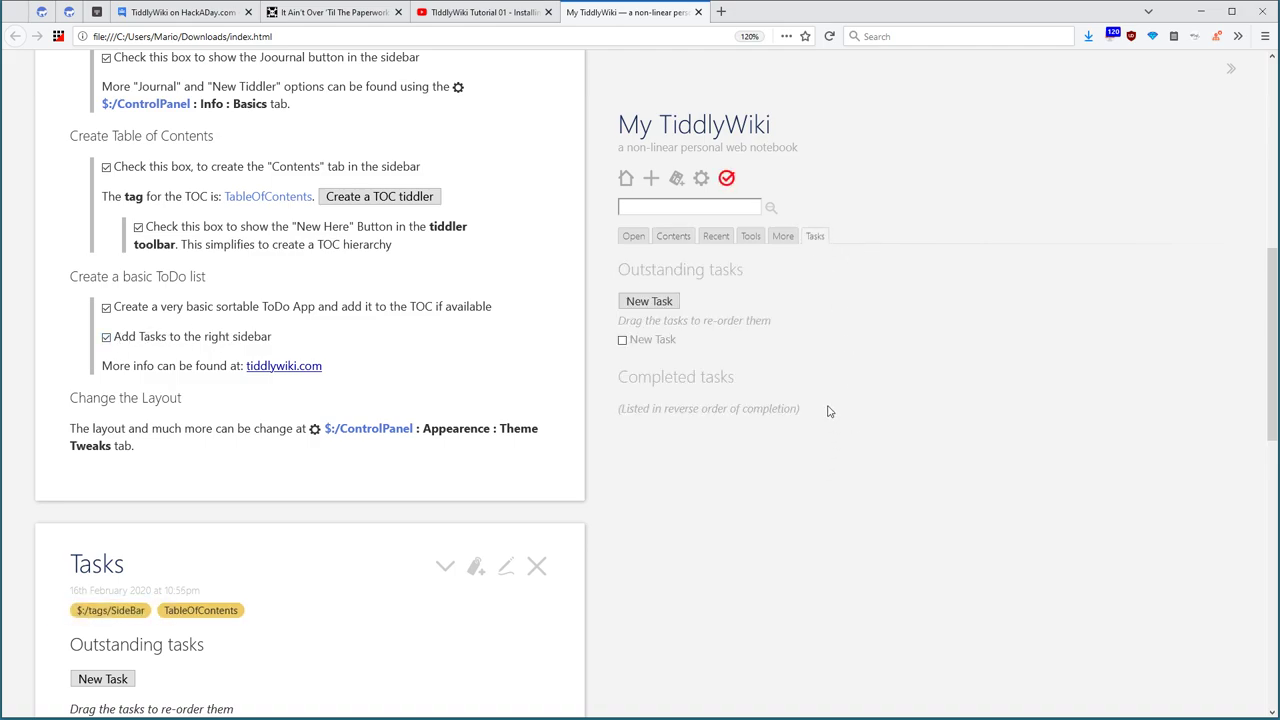
Step: From the sidebar task list, start three new tasks titled "aaaa", "bbbb" and "cccc", saving each one
click(668, 304)
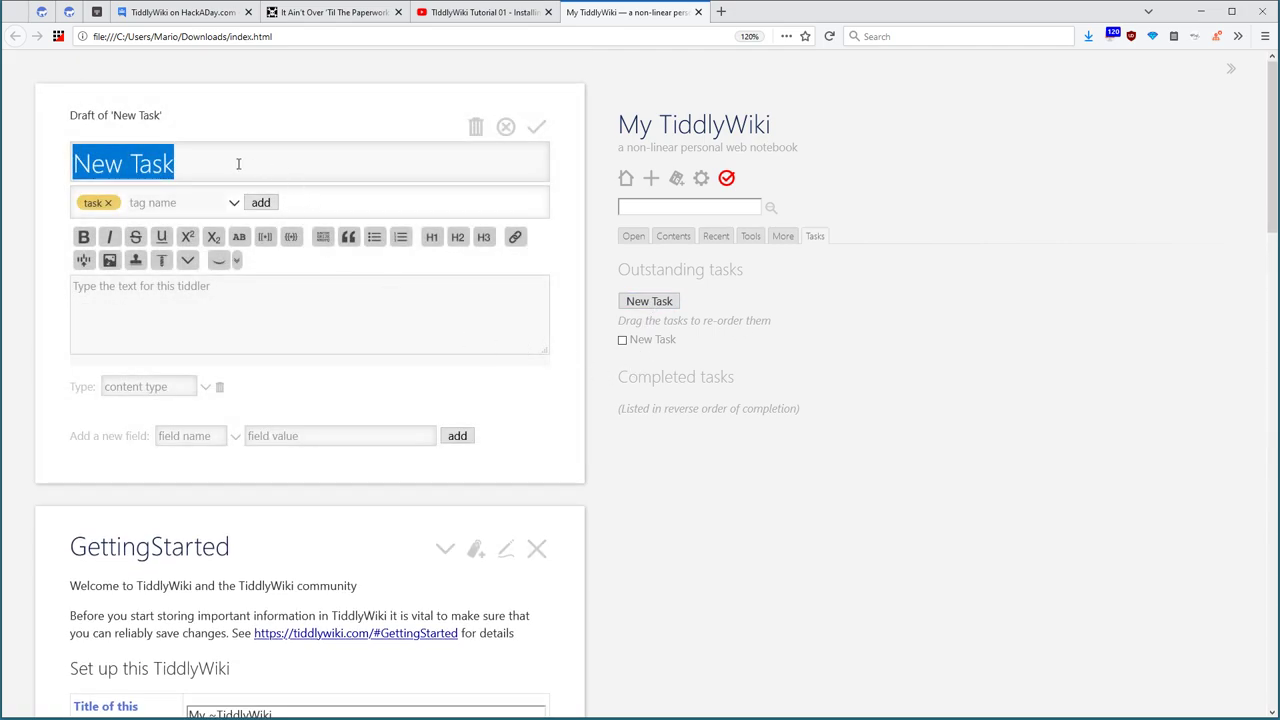
text(aaaa)
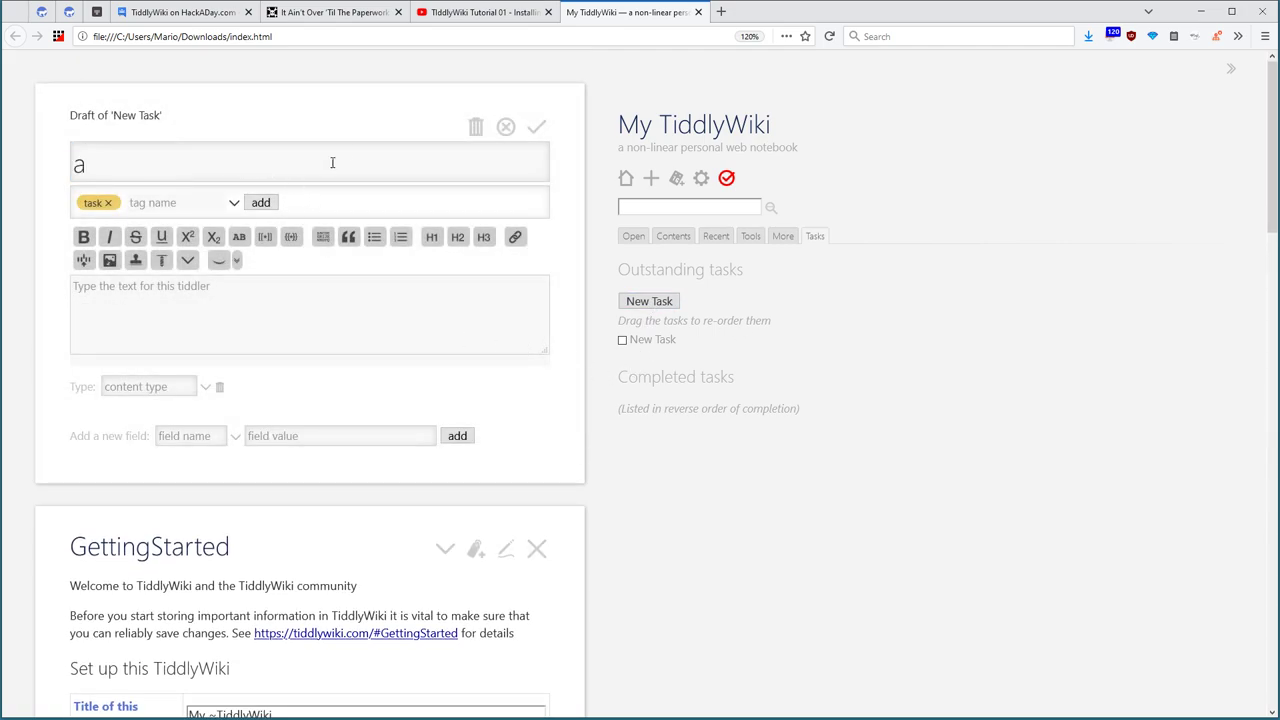
click(537, 127)
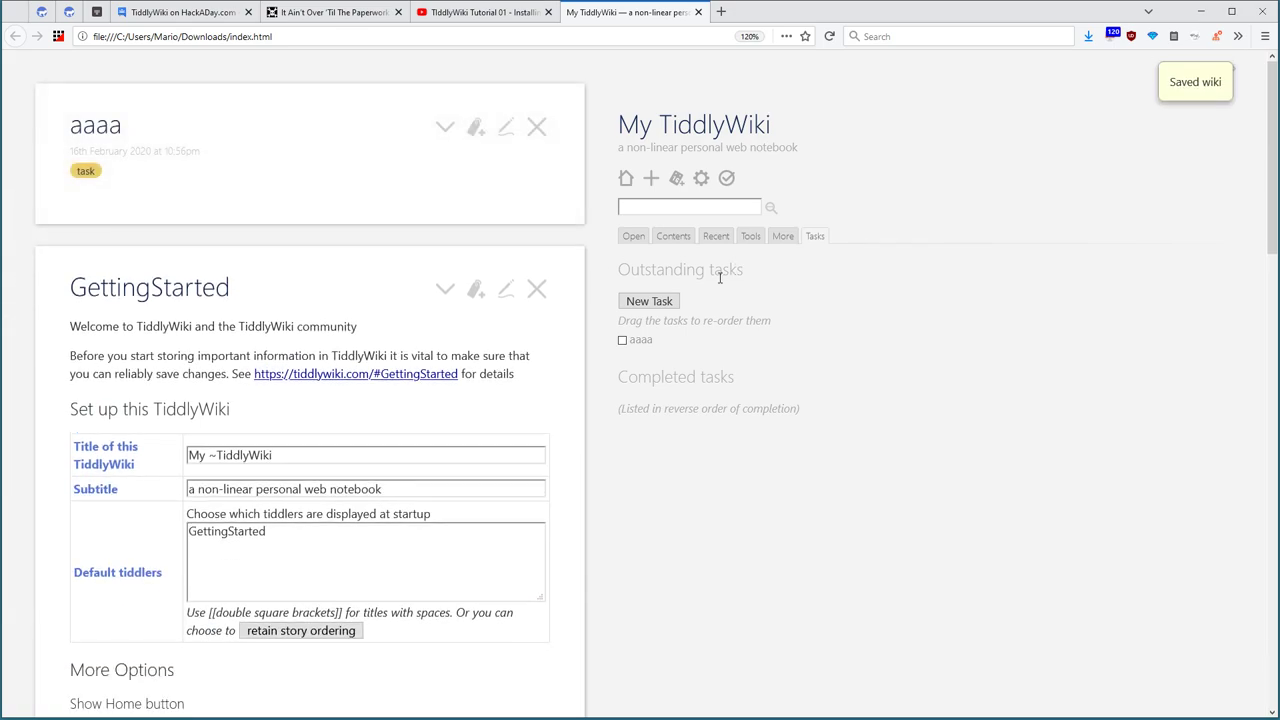
click(649, 301)
text(bbbb)
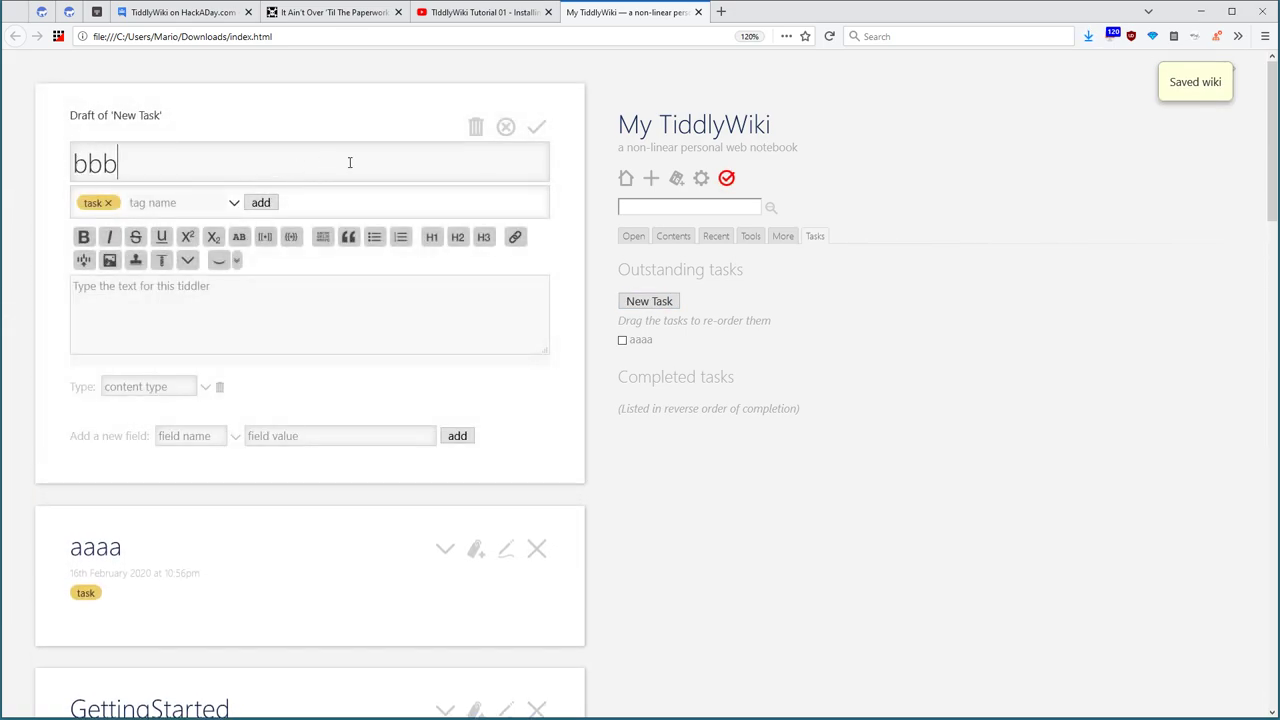
click(537, 127)
click(649, 301)
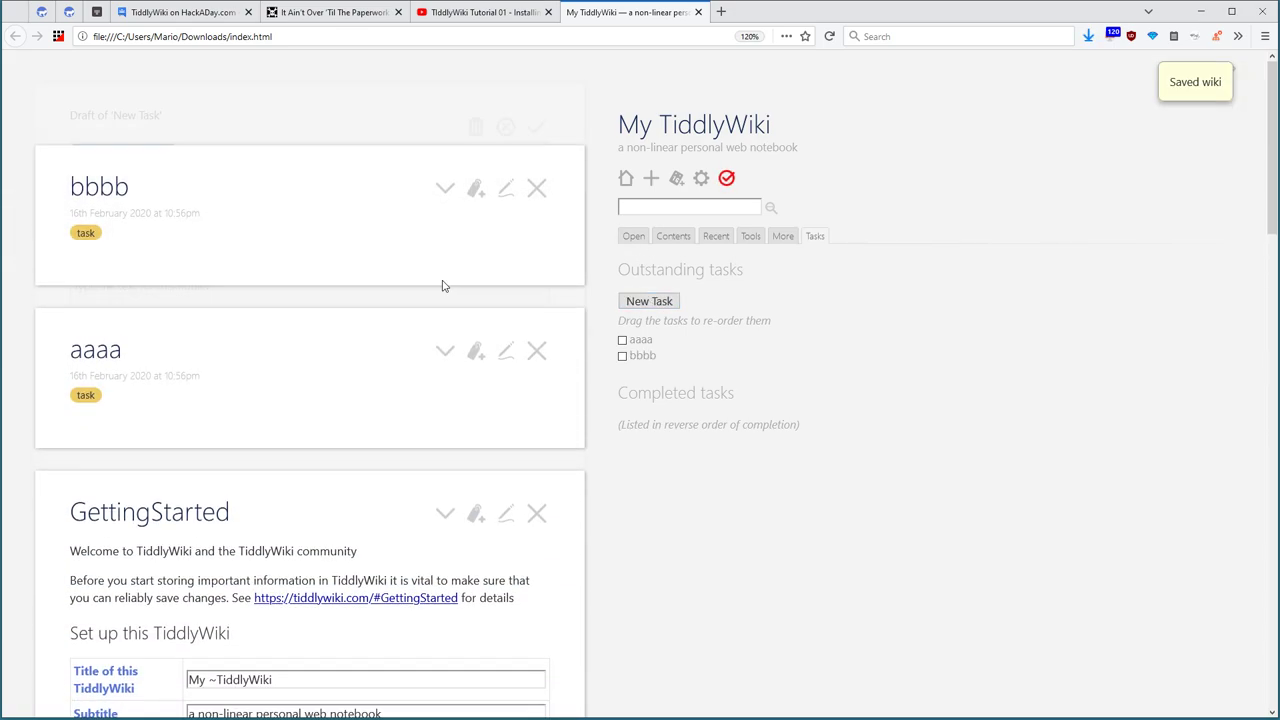
text(cccc)
click(537, 129)
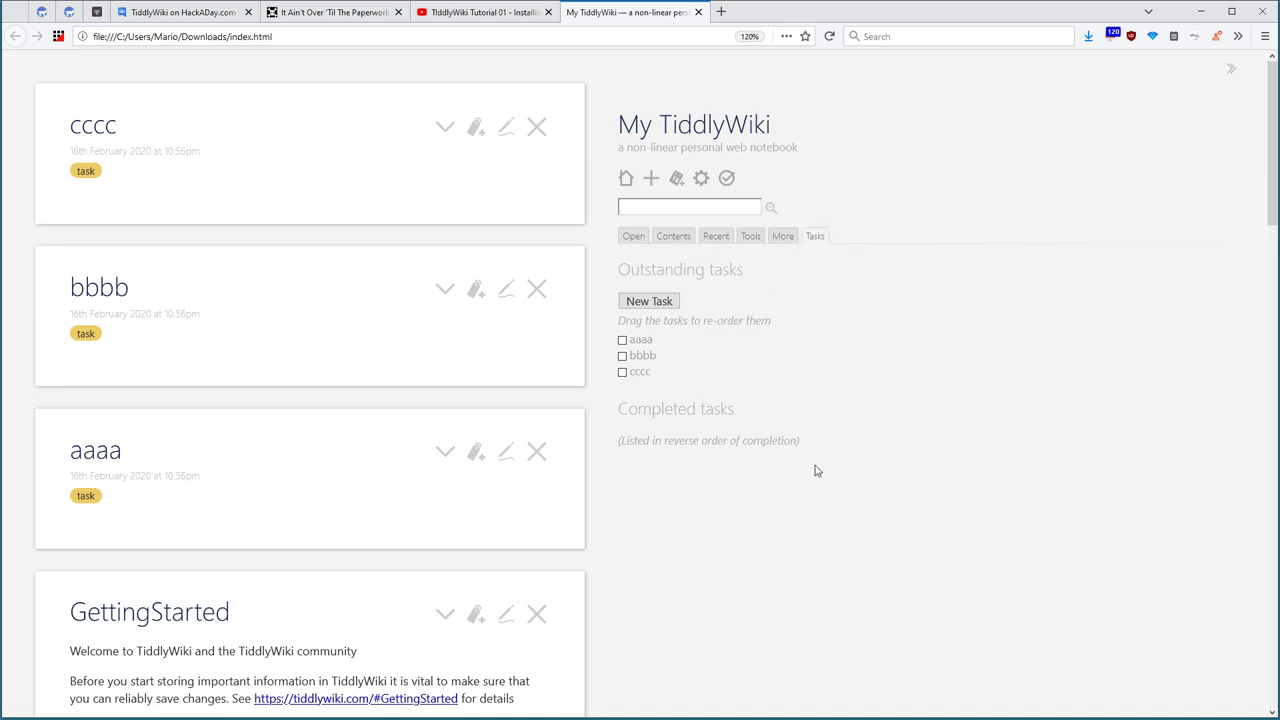
Step: Reorder the outstanding tasks by moving cccc up the list, and mark cccc and aaaa as completed
drag(640, 371, 645, 342)
click(622, 371)
click(622, 356)
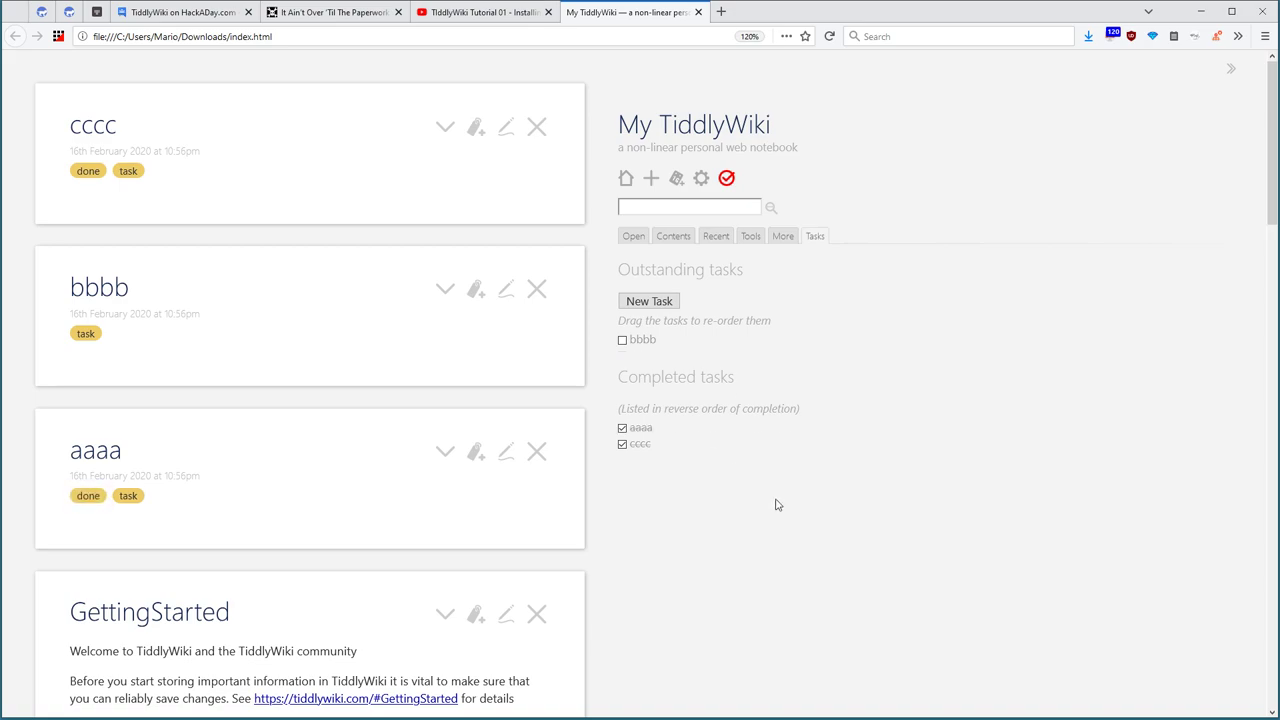
Step: Open the ToDo section's tiddlywiki.com reference, examine the list-tagged-draggable Macro and TaskManagementExample (Draggable) tiddlers, and return to My TiddlyWiki
scroll(388, 435, down, 6)
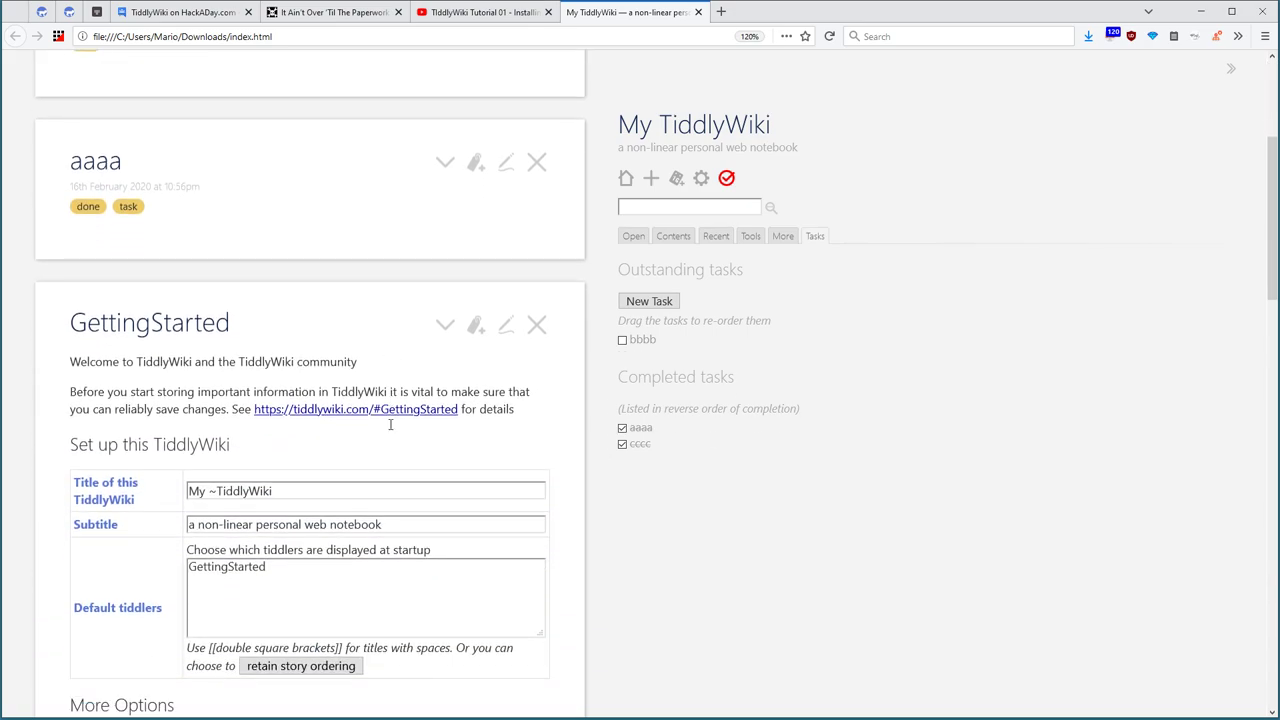
scroll(390, 430, down, 12)
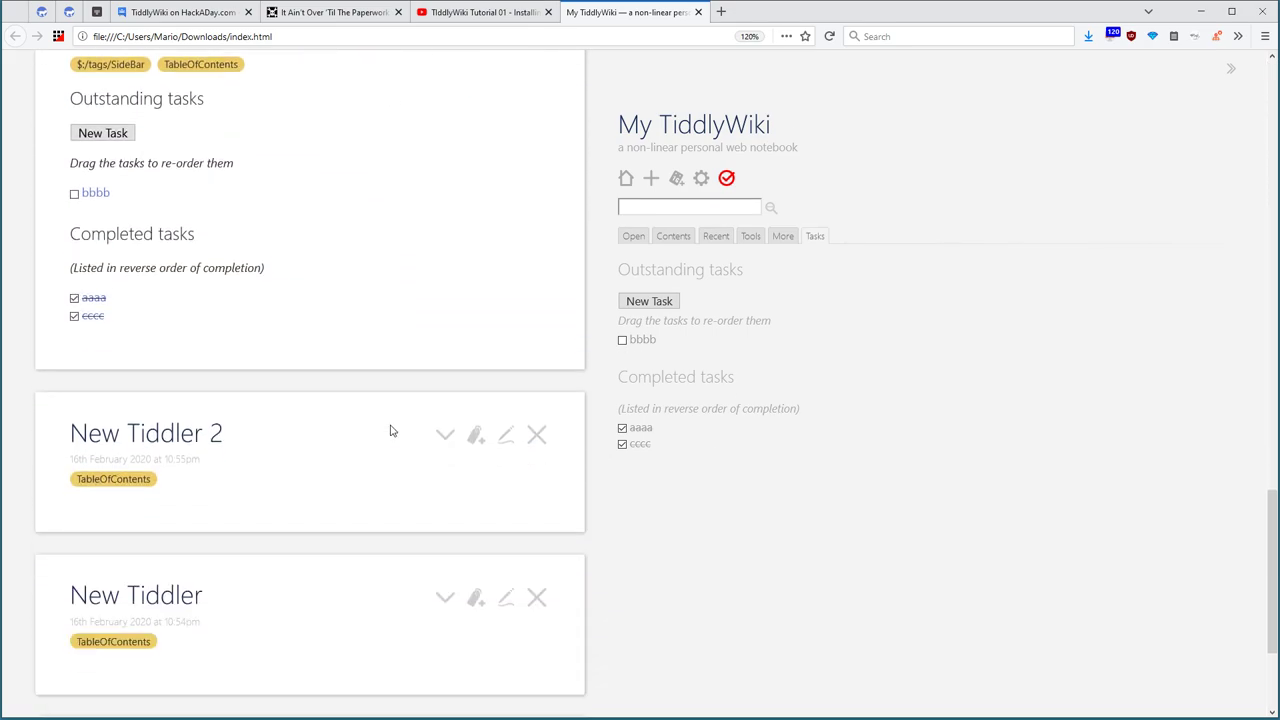
scroll(390, 430, up, 10)
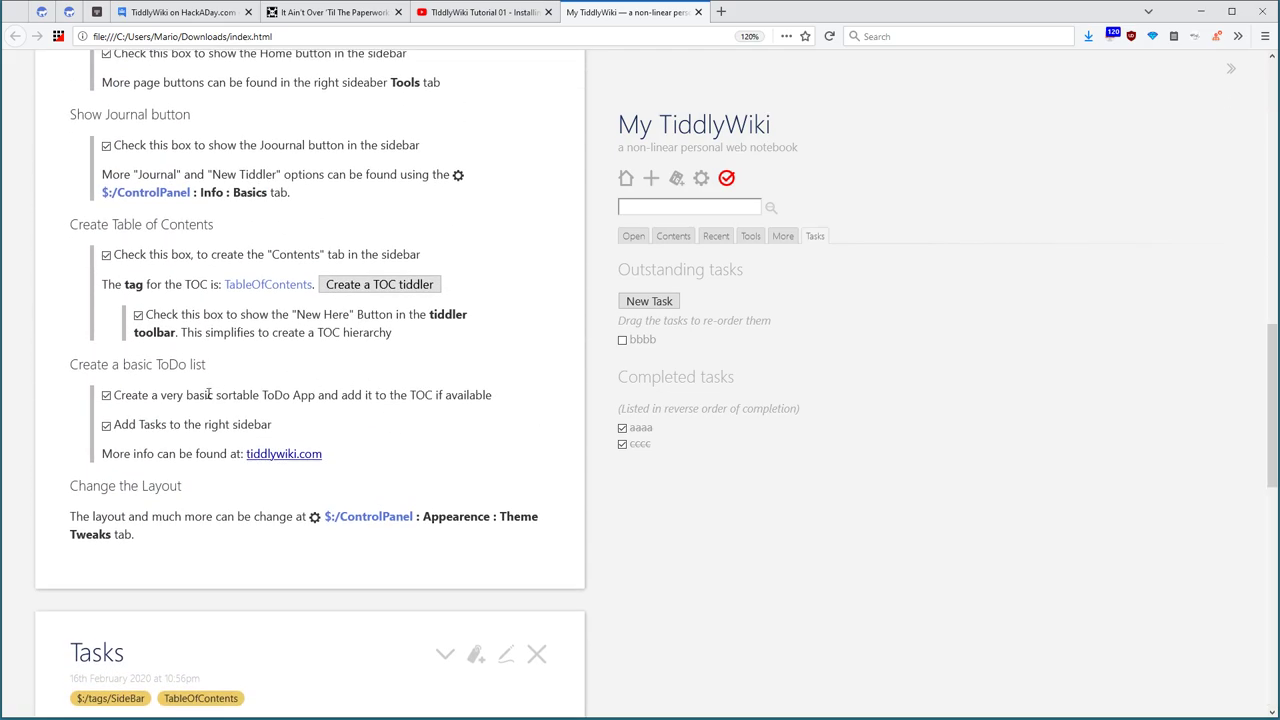
drag(104, 455, 200, 463)
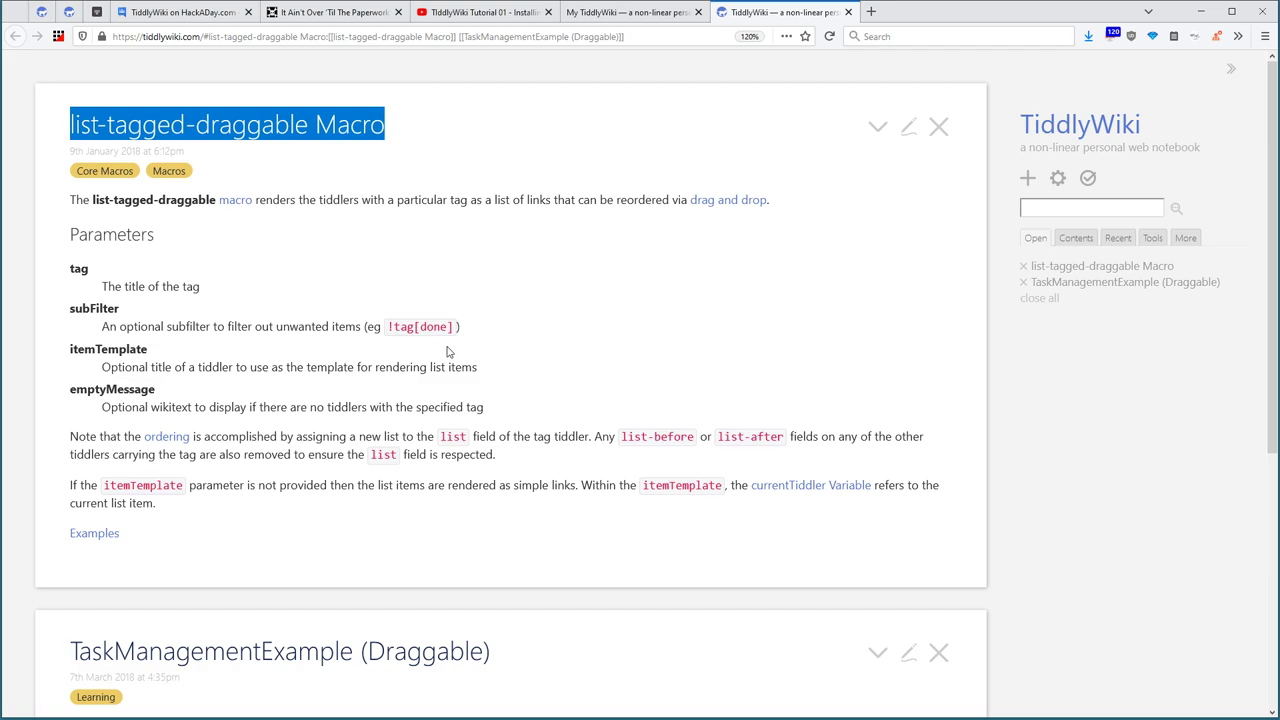
click(502, 348)
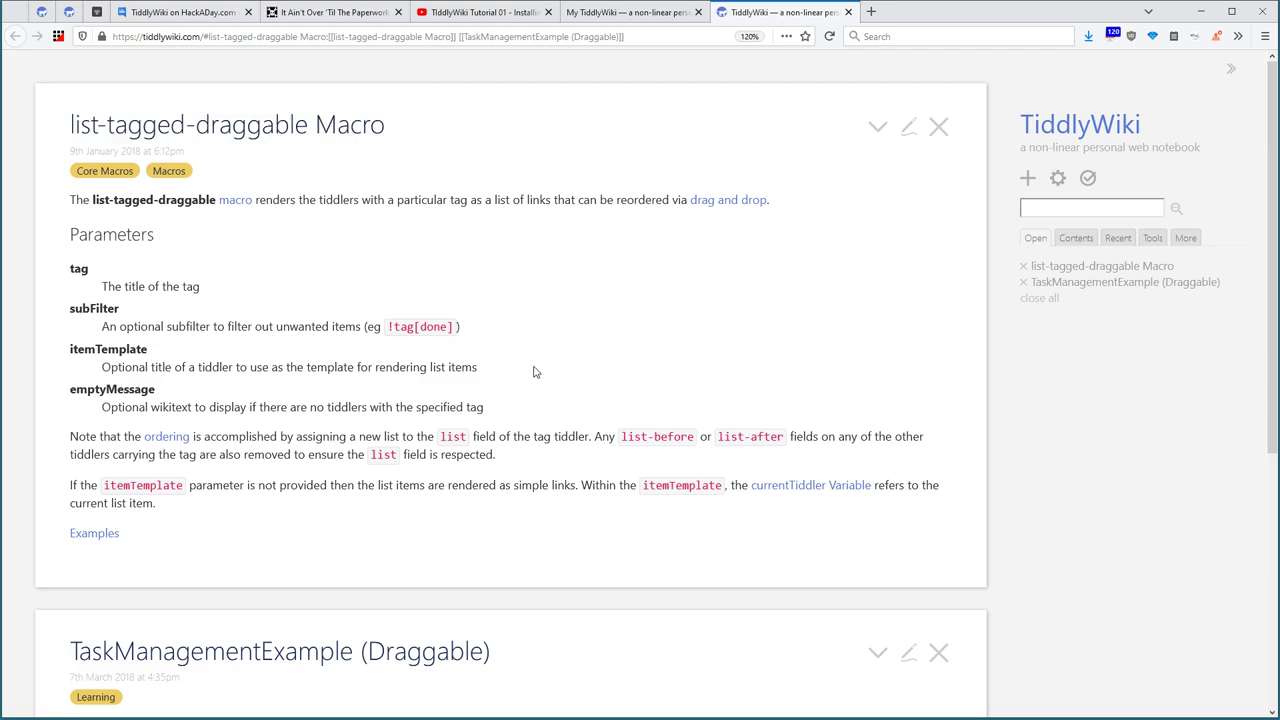
scroll(537, 373, down, 5)
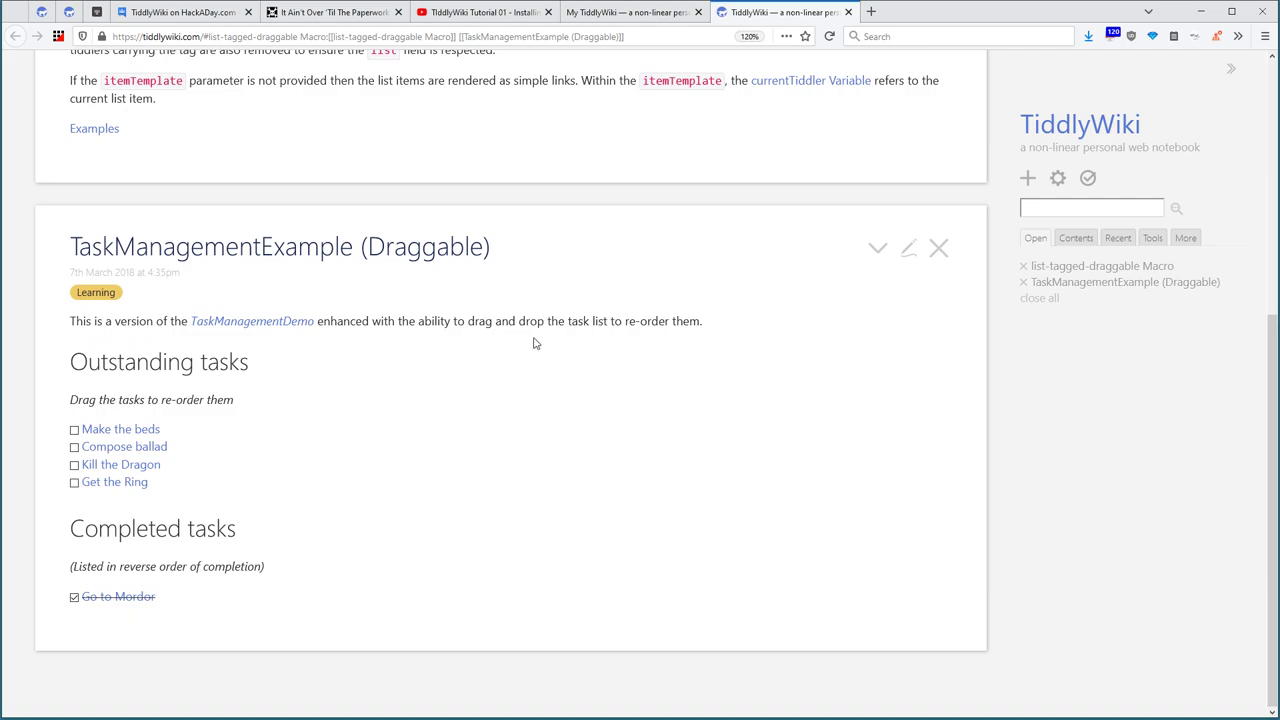
scroll(533, 340, up, 5)
click(628, 12)
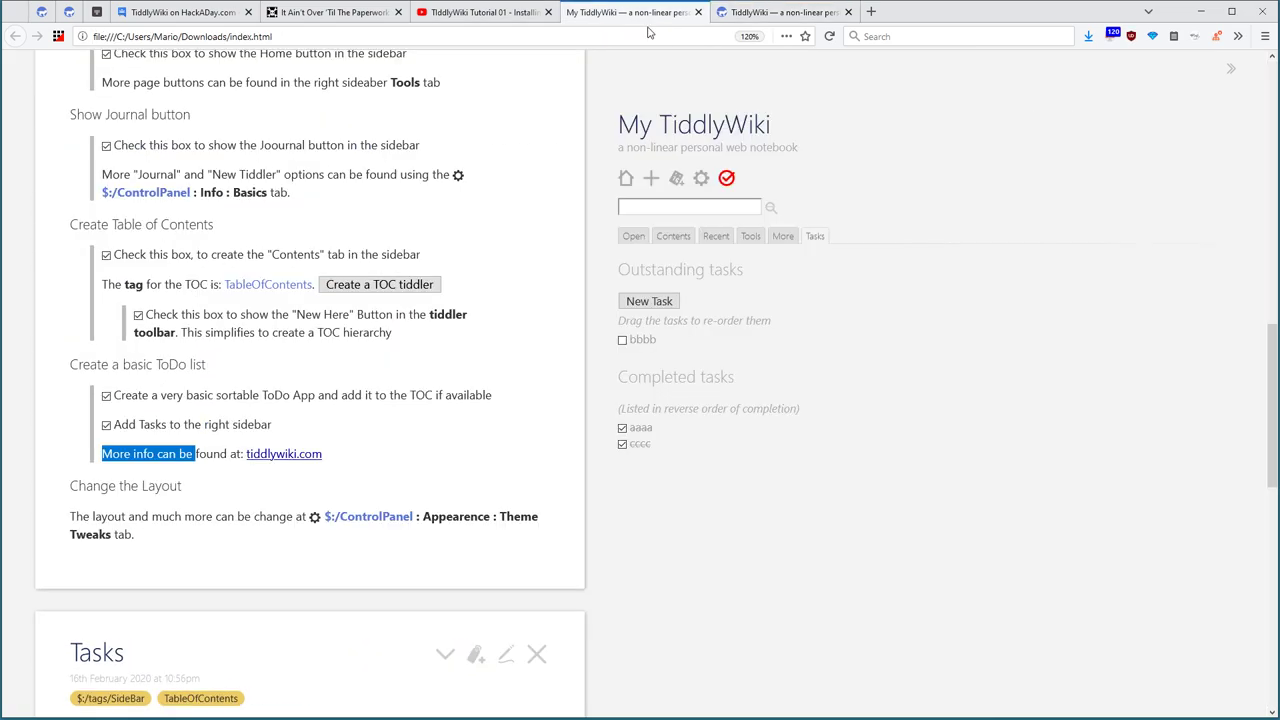
Step: Review the GettingStarted setup fields and More Options, checking the sidebar's table of contents and task list along with the open task tiddlers
scroll(520, 318, up, 2)
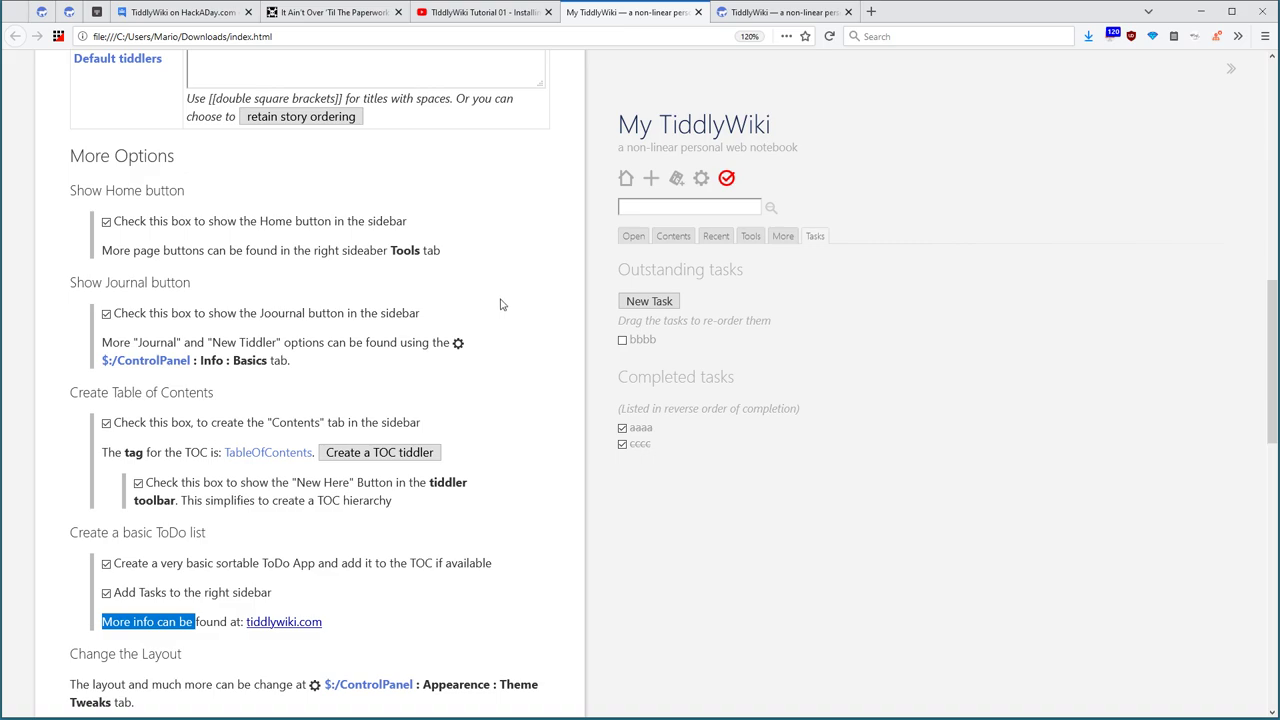
scroll(495, 305, up, 2)
scroll(505, 315, down, 2)
click(673, 240)
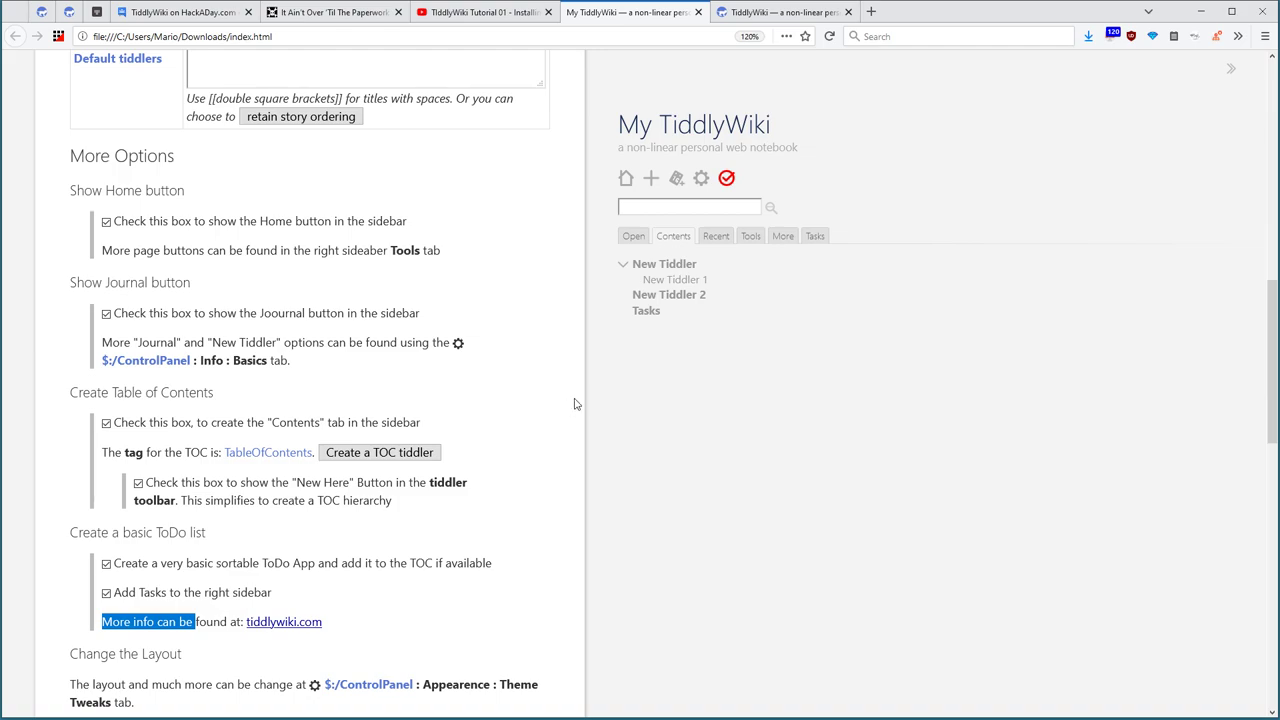
click(815, 236)
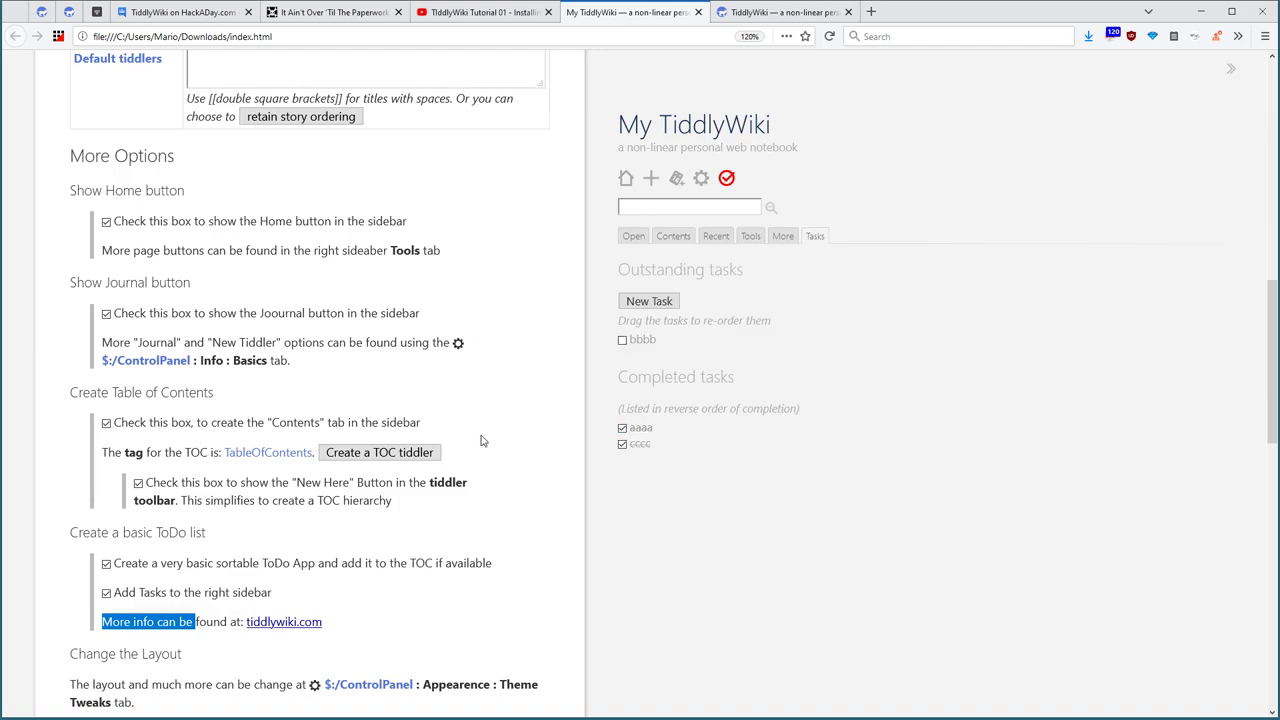
scroll(543, 409, up, 3)
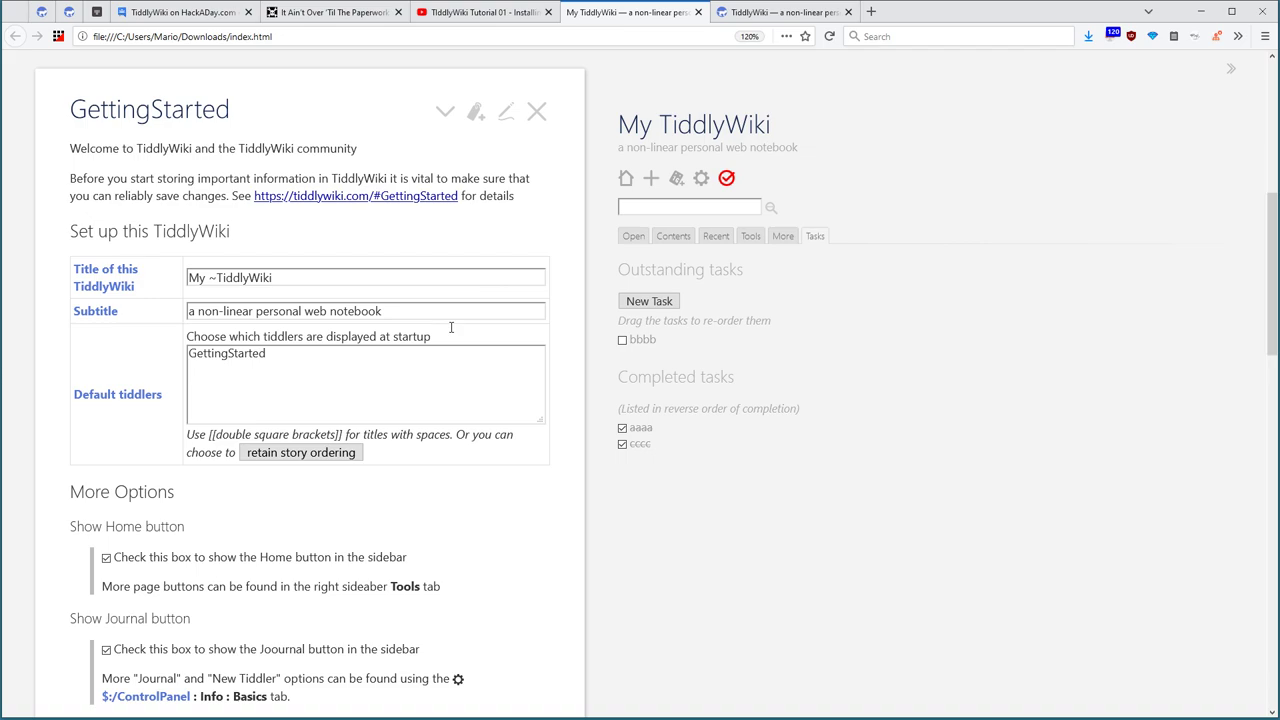
scroll(560, 576, up, 5)
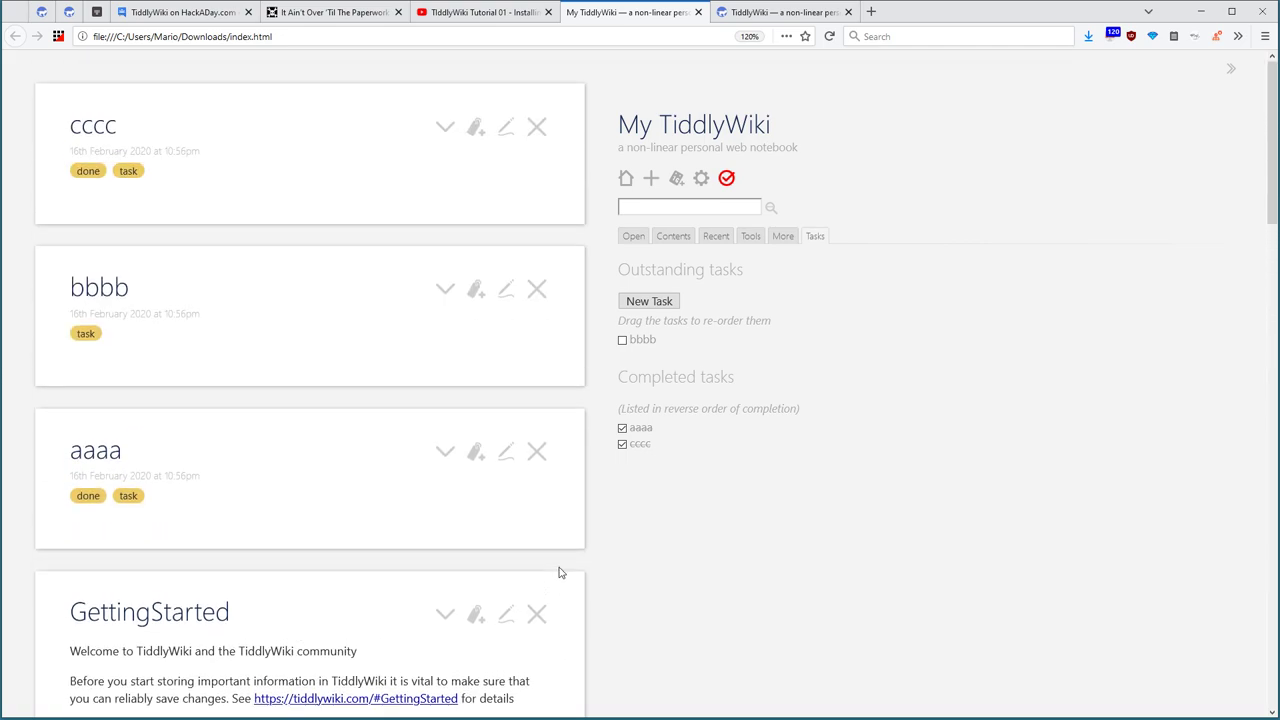
scroll(558, 572, down, 3)
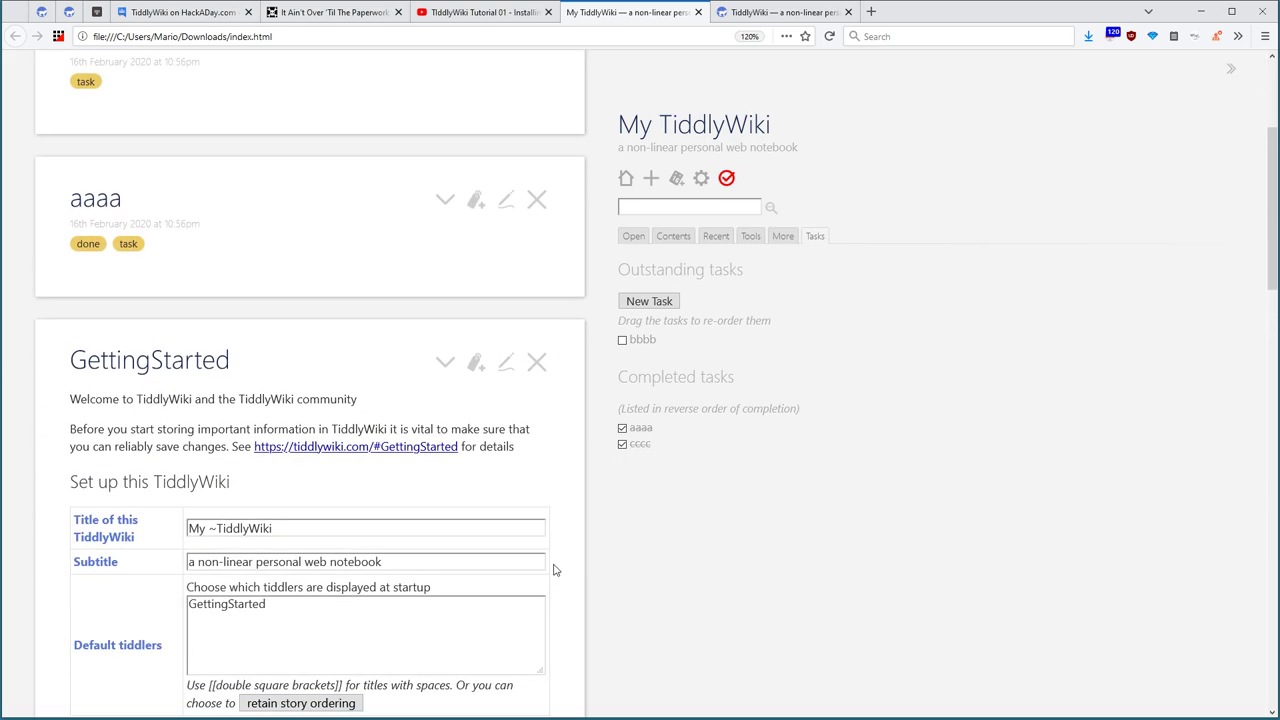
scroll(555, 570, down, 10)
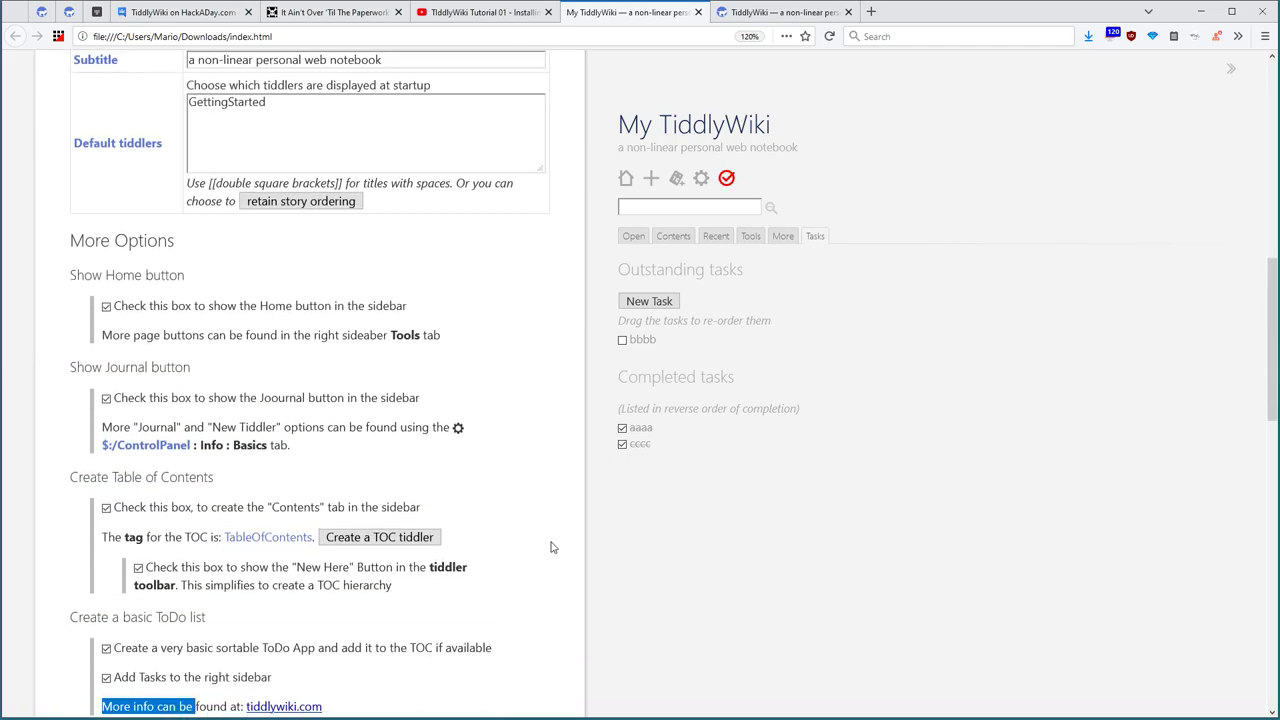